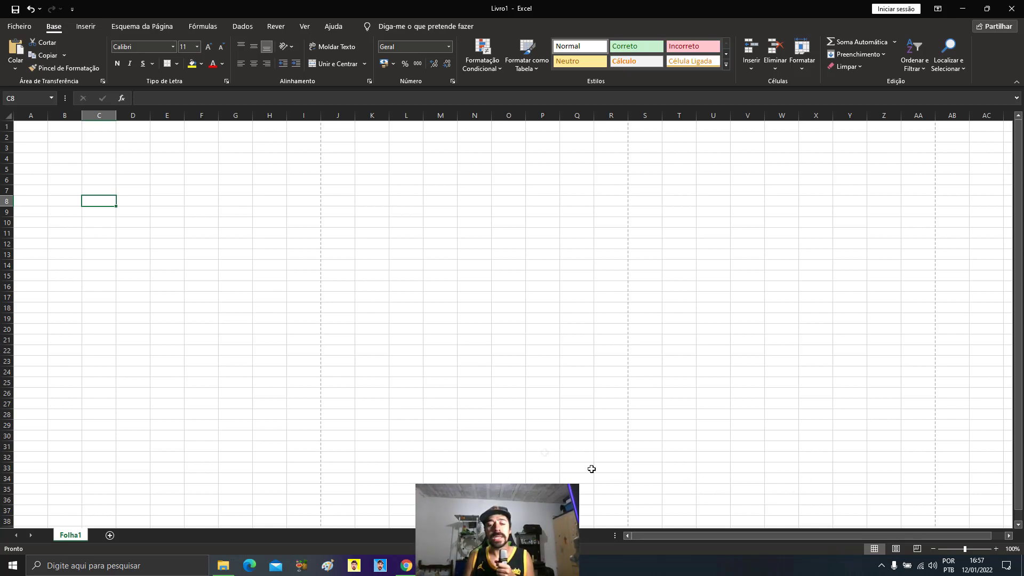
Step: Switch the blank worksheet to Page Layout view
left_click(896, 549)
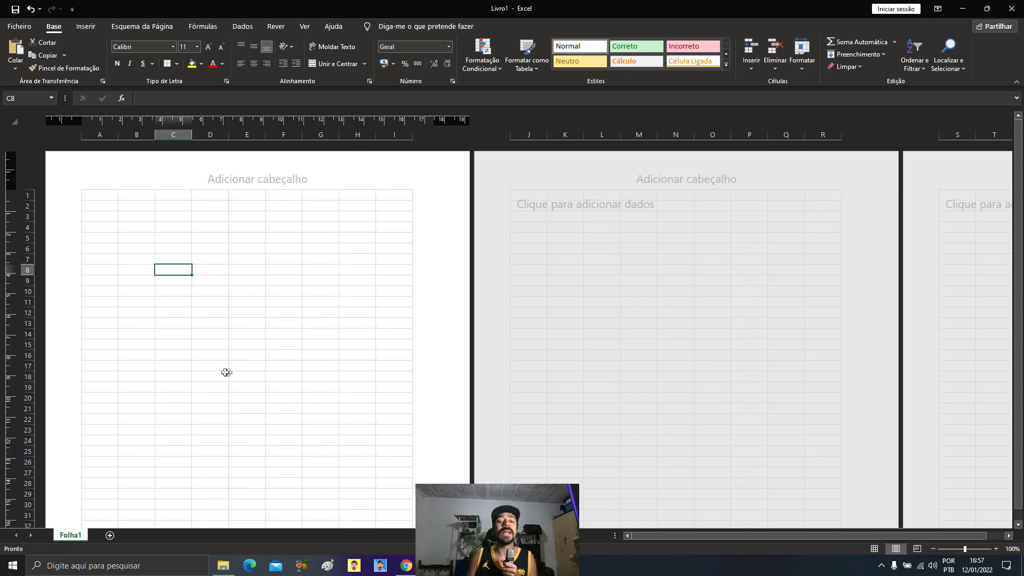
scroll(224, 370, "down", 3)
scroll(437, 348, "up", 3)
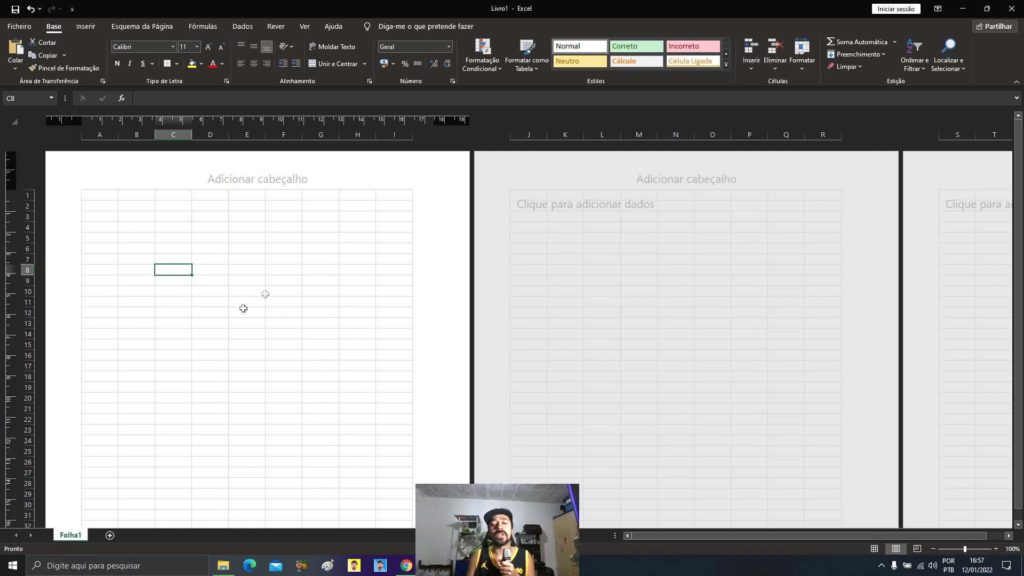
Step: Start the first header by typing Número into cell A4
left_click(120, 229)
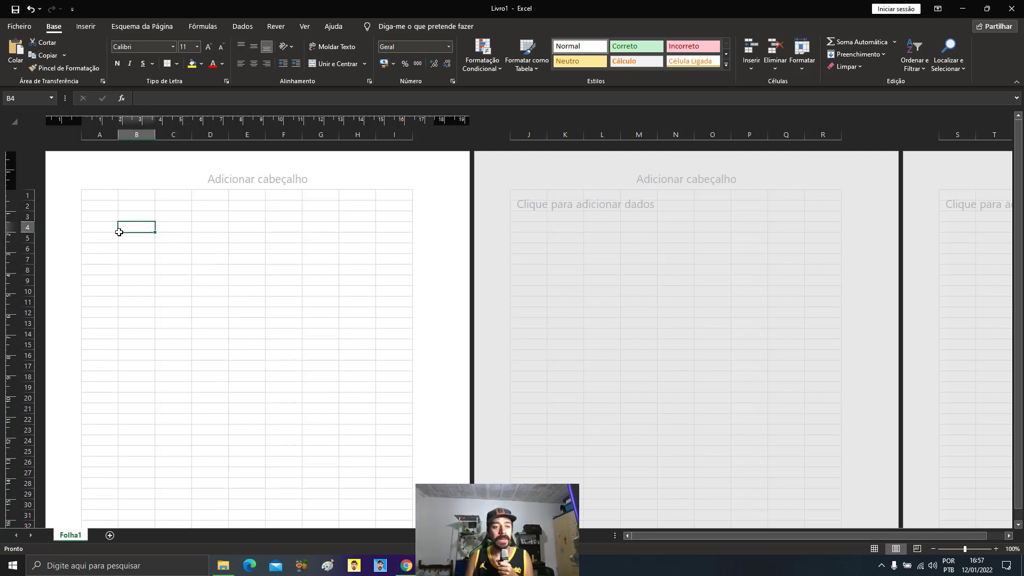
left_click(109, 216)
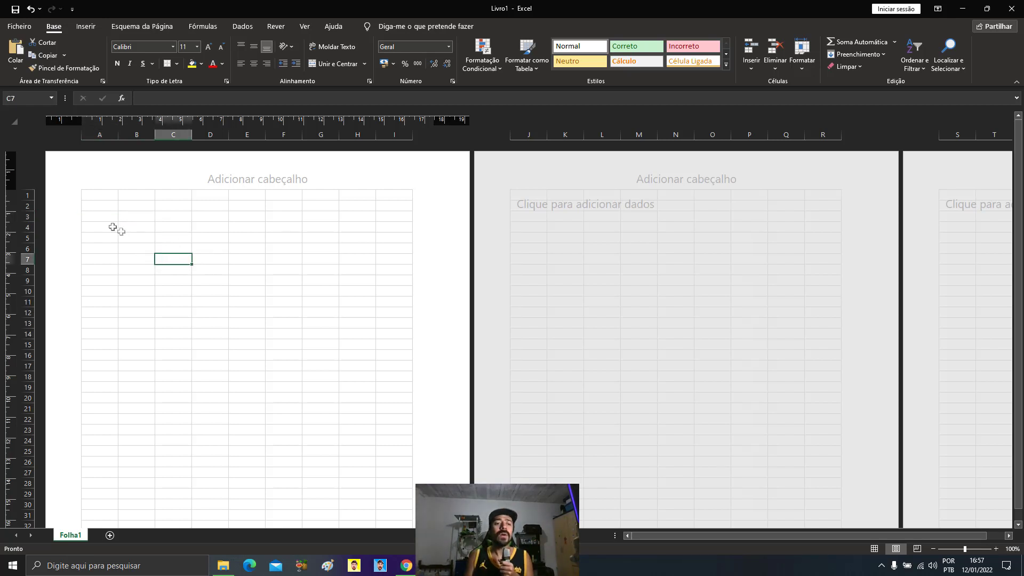
left_click(174, 207)
left_click(205, 217)
left_click(199, 250)
left_click(111, 226)
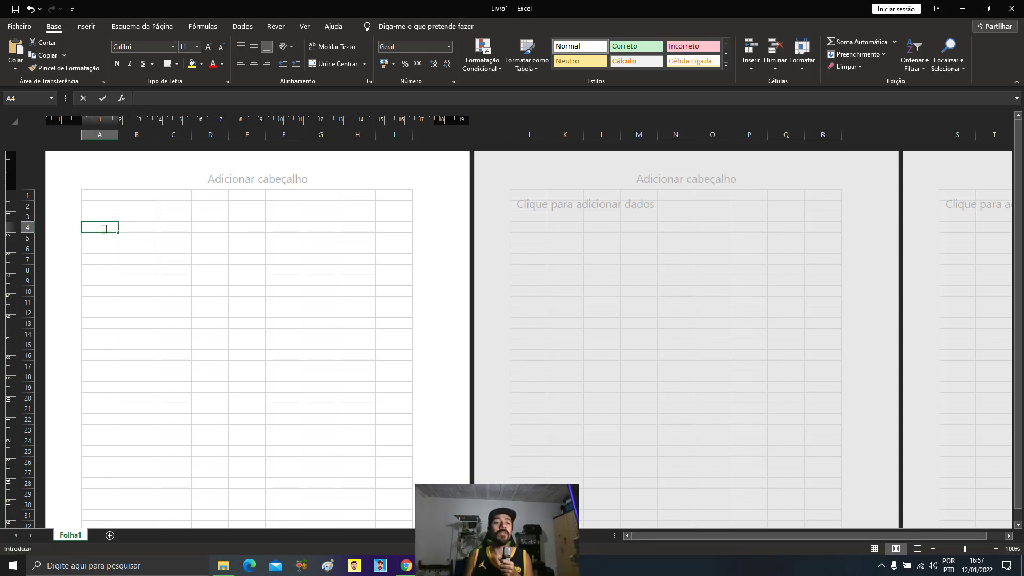
type("N")
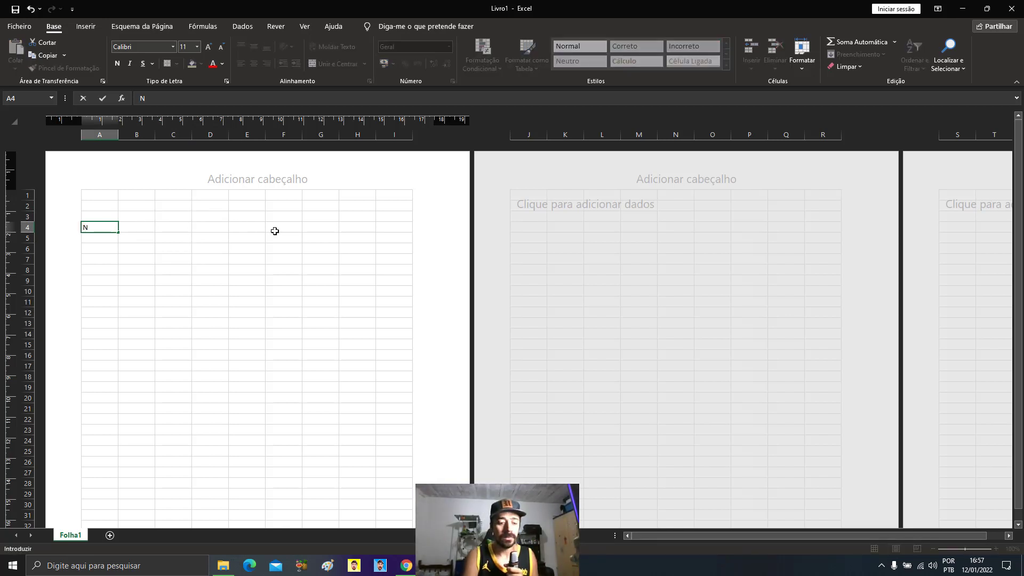
type("úm")
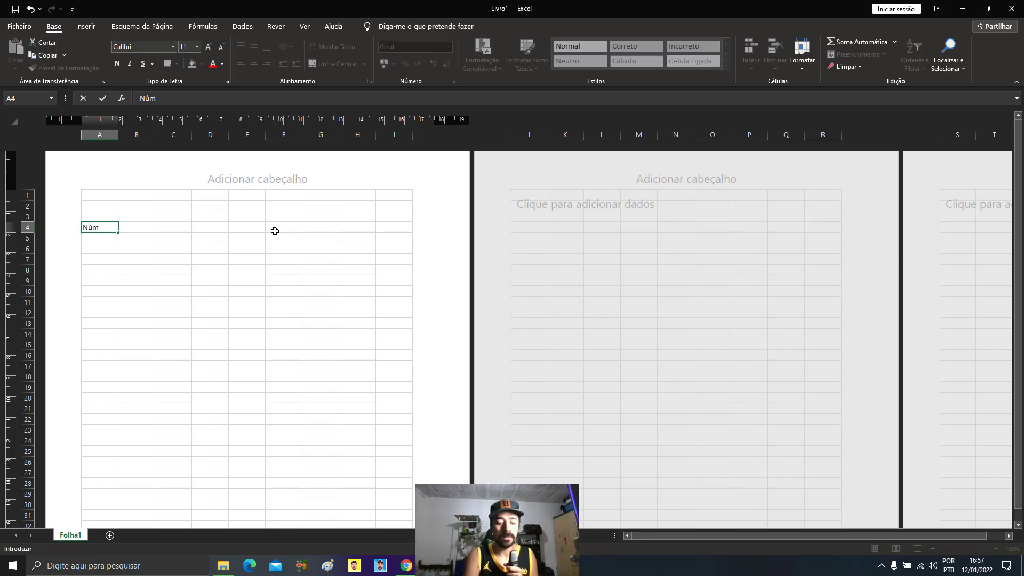
type("o")
Step: Enter headers Número, Item, Quantidade and Valor in A4:D4, widening column C for Quantidade
left_click(144, 226)
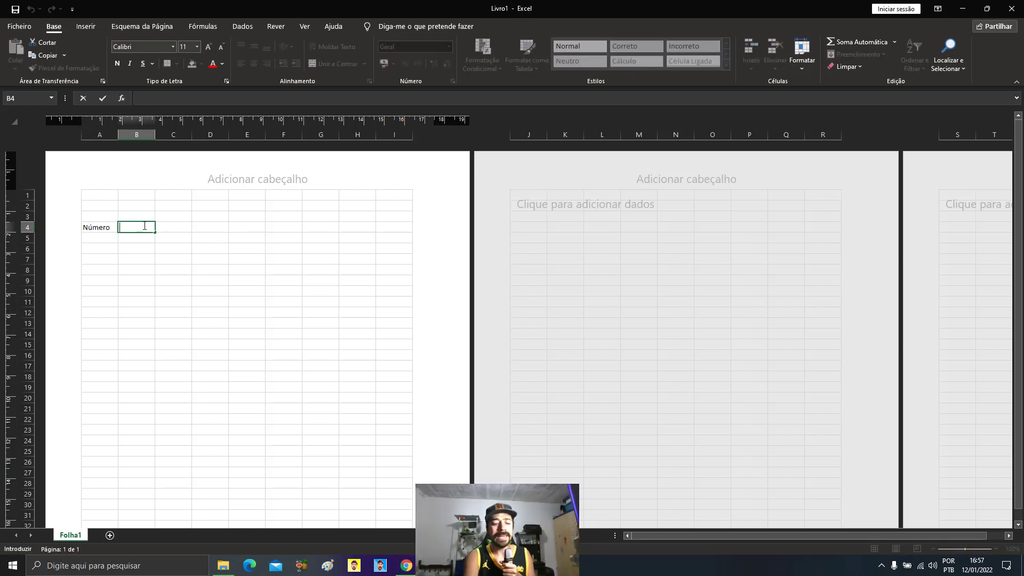
type("Item")
key("Tab")
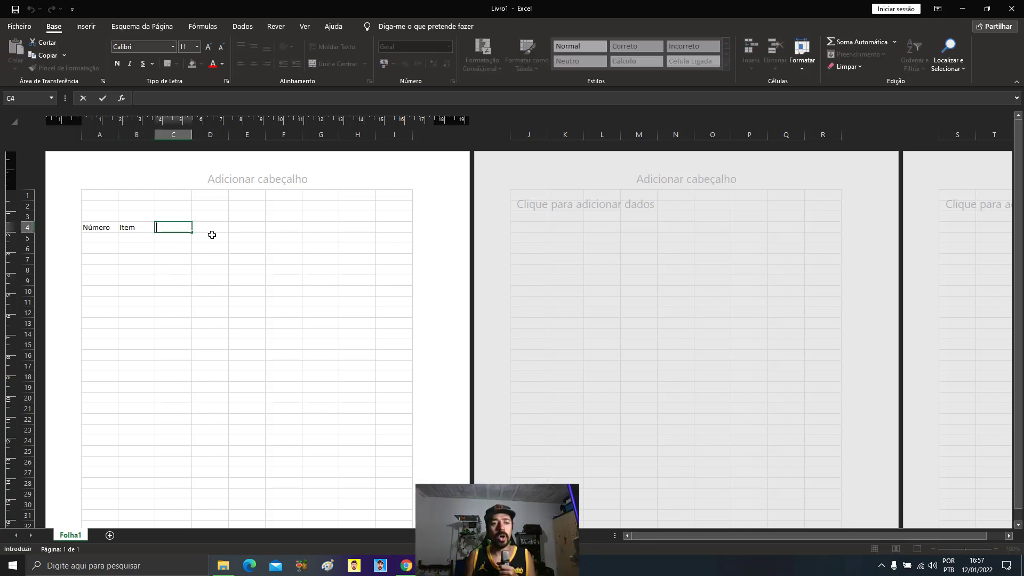
type("Quantidade")
left_click(209, 281)
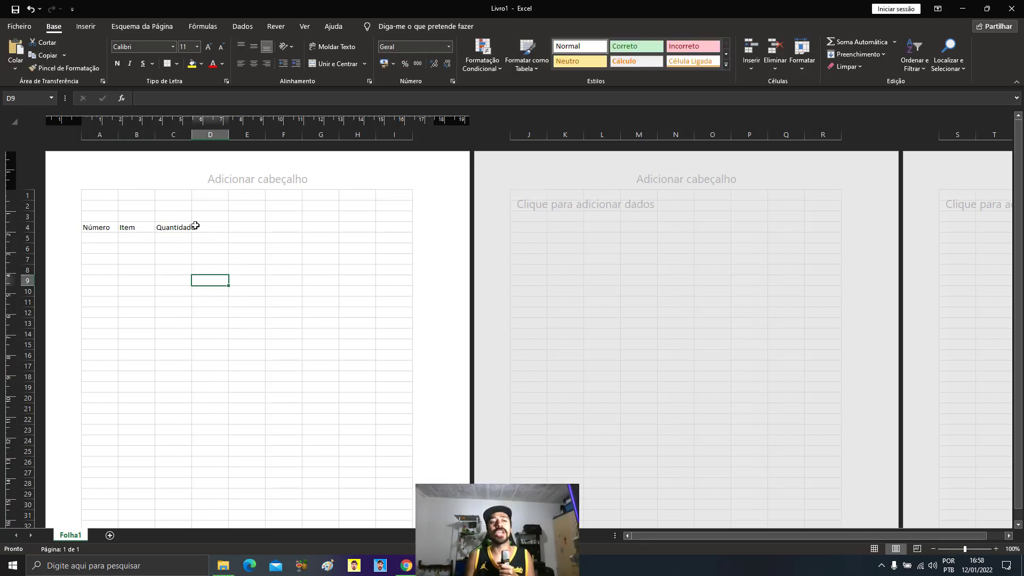
left_click_drag(196, 137, 200, 137)
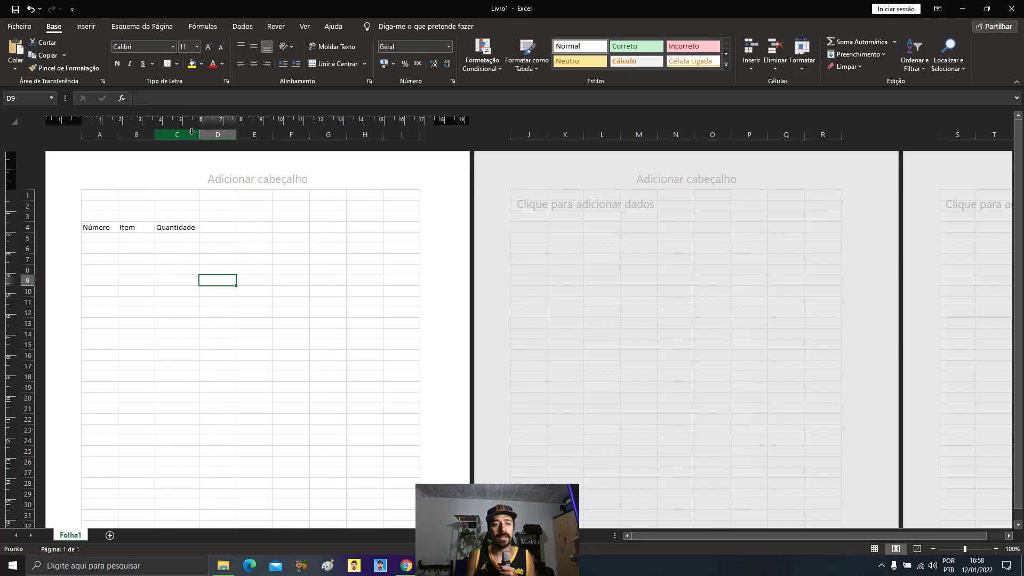
left_click(219, 228)
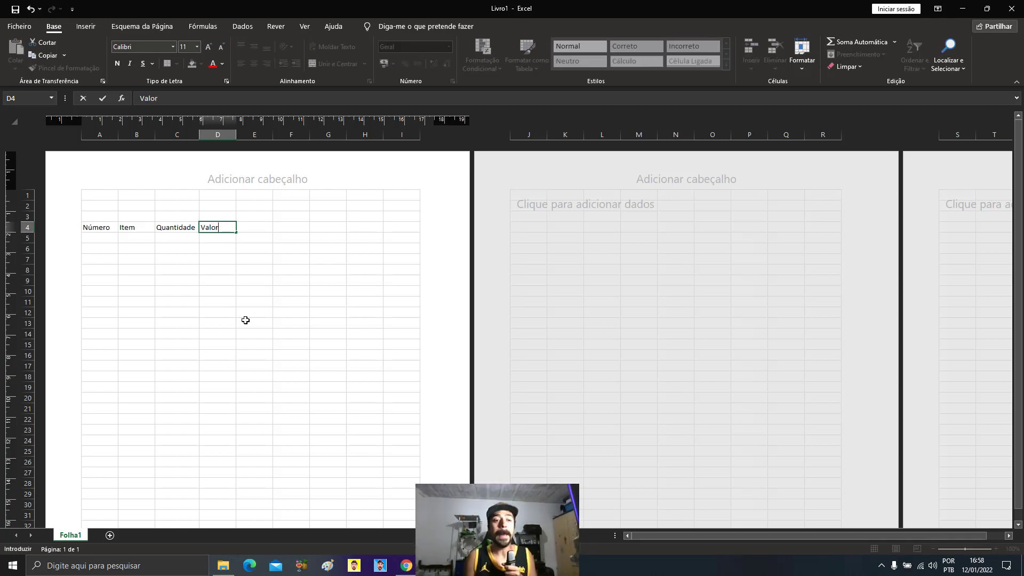
left_click(245, 320)
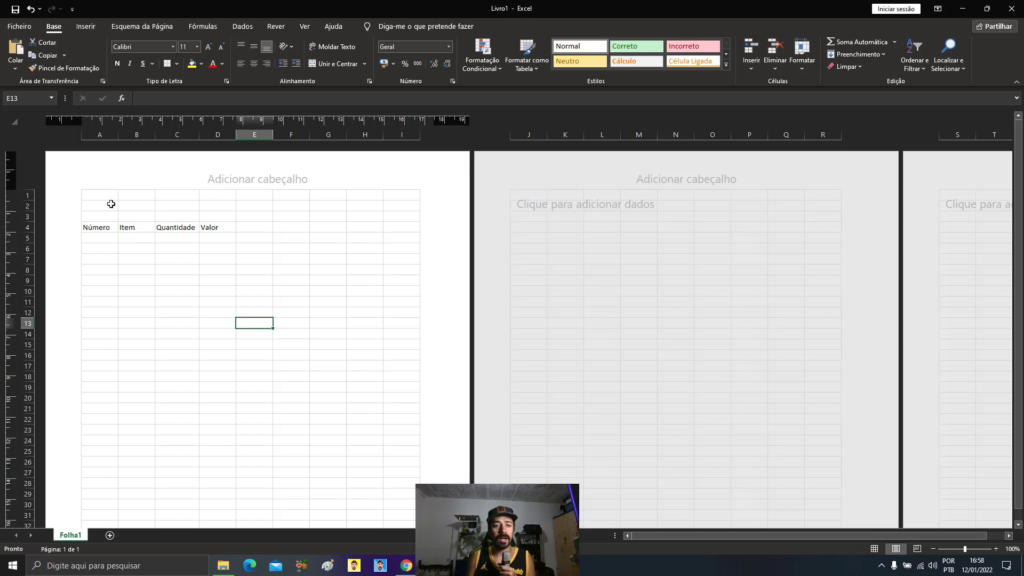
Step: Type the title LISTA DE COMPRAS into cell A2
double_click(111, 204)
type("LISTA DE COMPRAS")
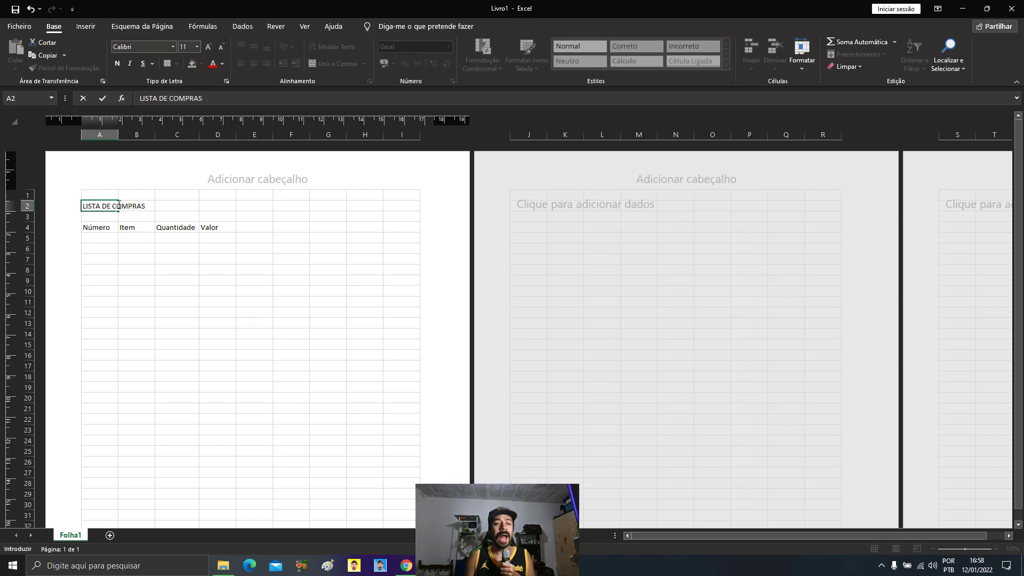
left_click(136, 236)
left_click(138, 322)
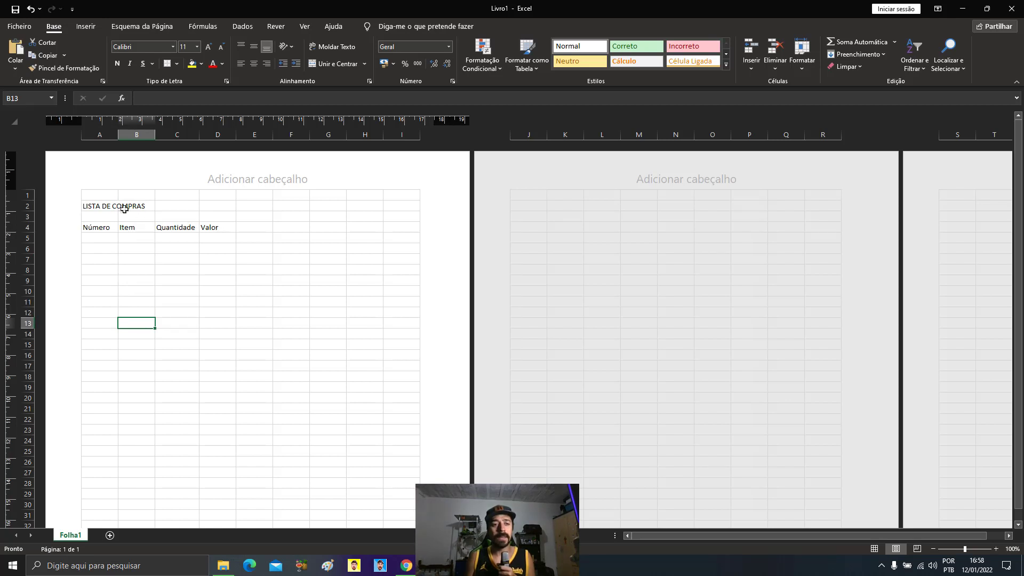
Step: Merge and centre the title across A2:D2
left_click_drag(90, 206, 221, 205)
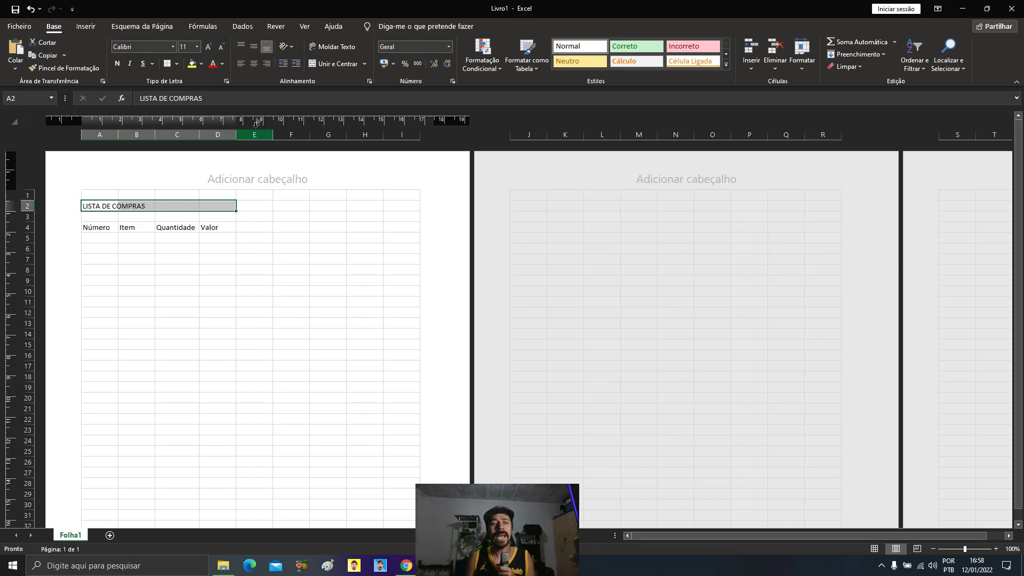
left_click(338, 64)
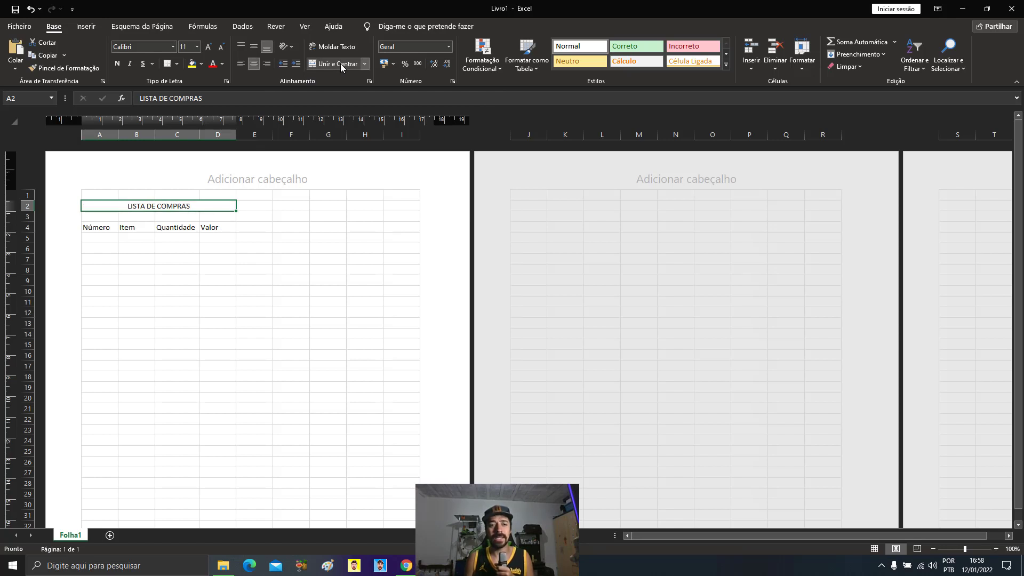
left_click(173, 271)
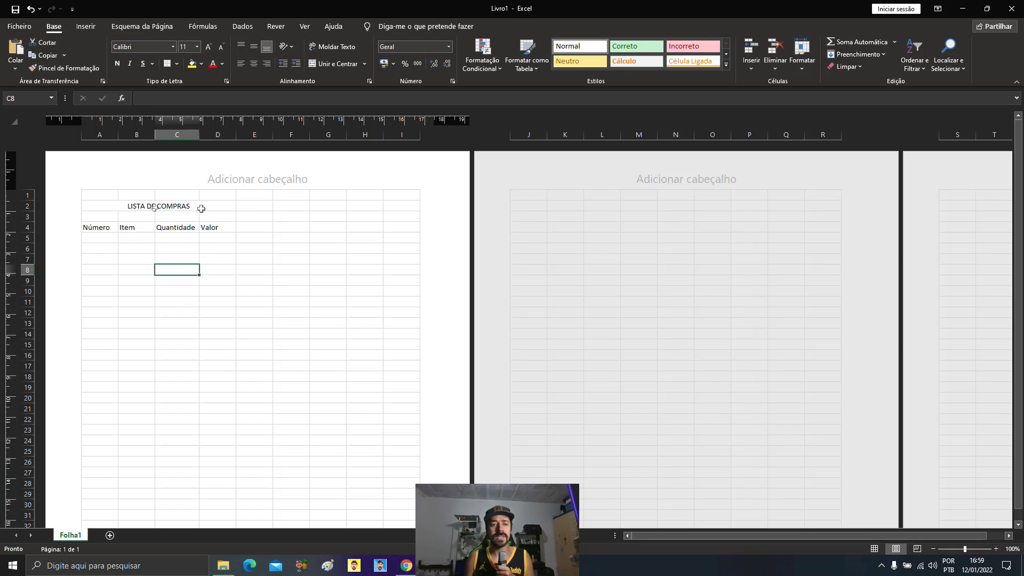
Step: Re-merge the title across A1:D3 and centre it vertically with Middle Align
left_click(136, 246)
left_click(101, 324)
left_click(96, 195)
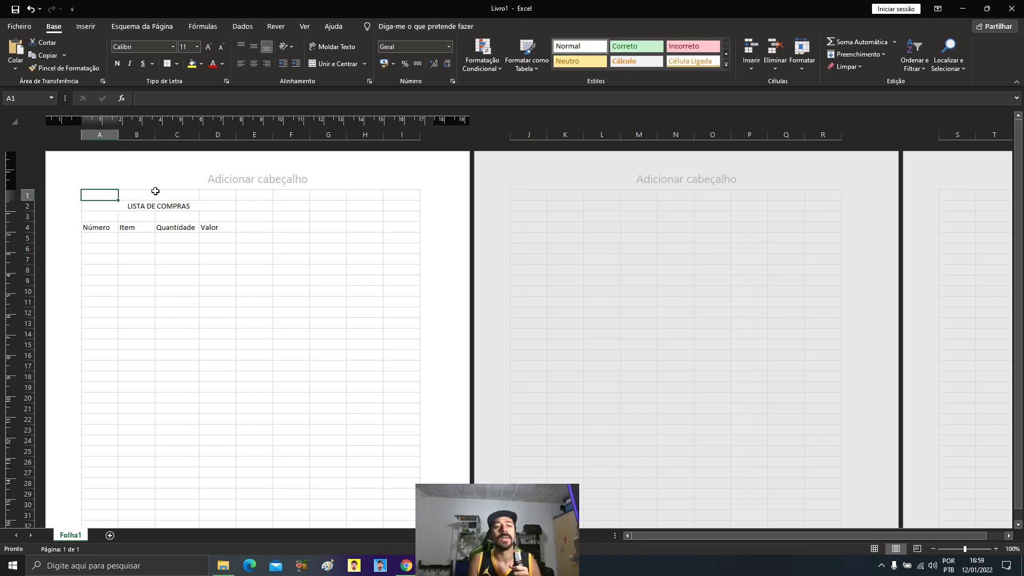
left_click(142, 190)
left_click(158, 196)
left_click(106, 213)
left_click(128, 215)
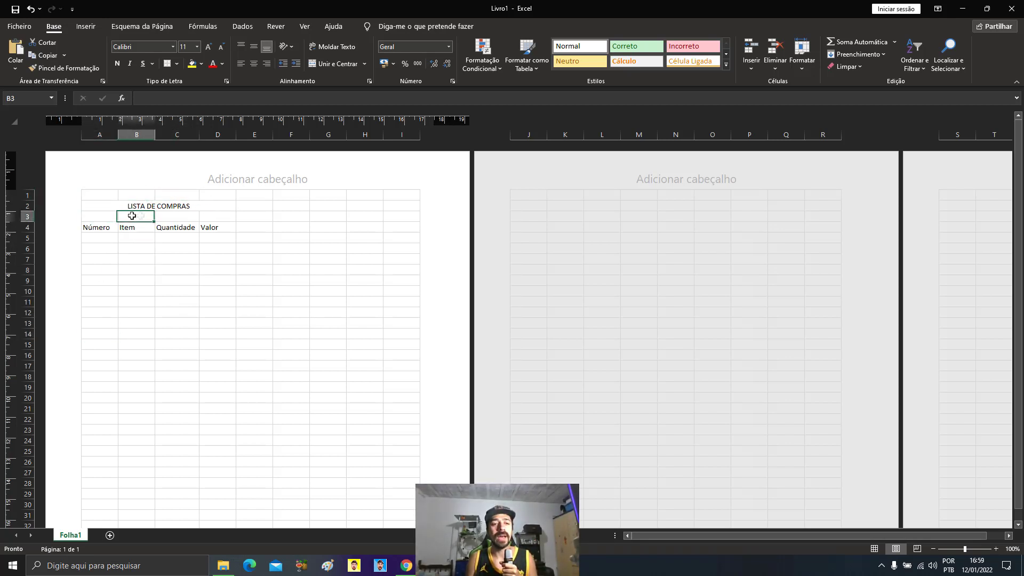
key("Right")
left_click_drag(91, 196, 219, 216)
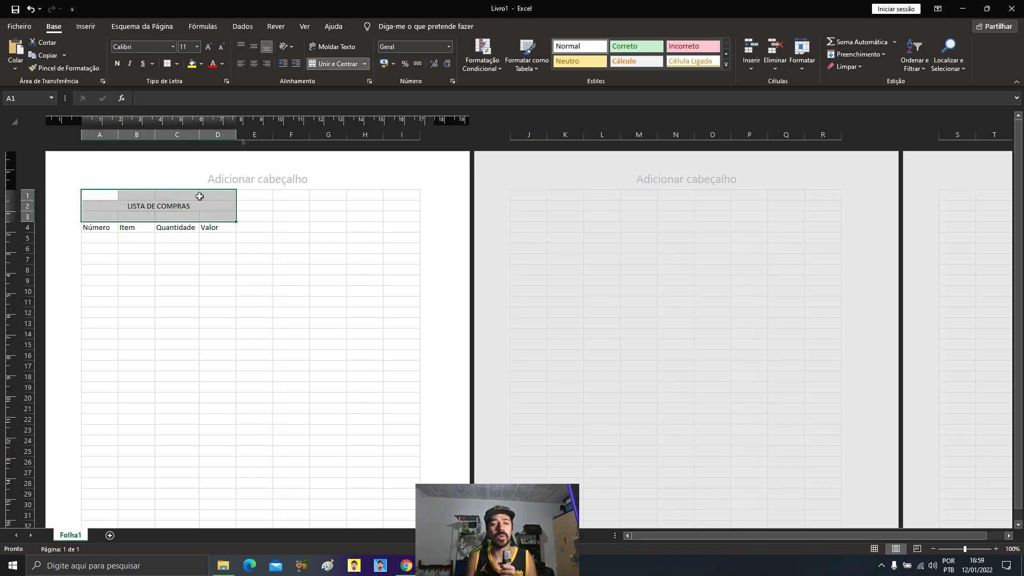
left_click(337, 65)
left_click(338, 63)
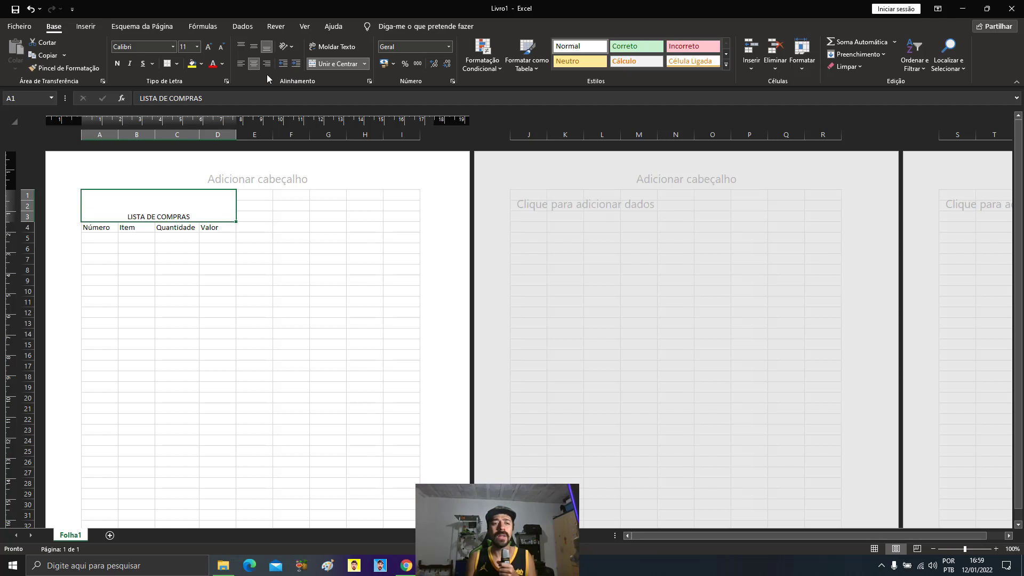
left_click(254, 50)
Step: Select cell A5 beneath the Número header
left_click(242, 281)
left_click(194, 211)
left_click(196, 285)
left_click(254, 323)
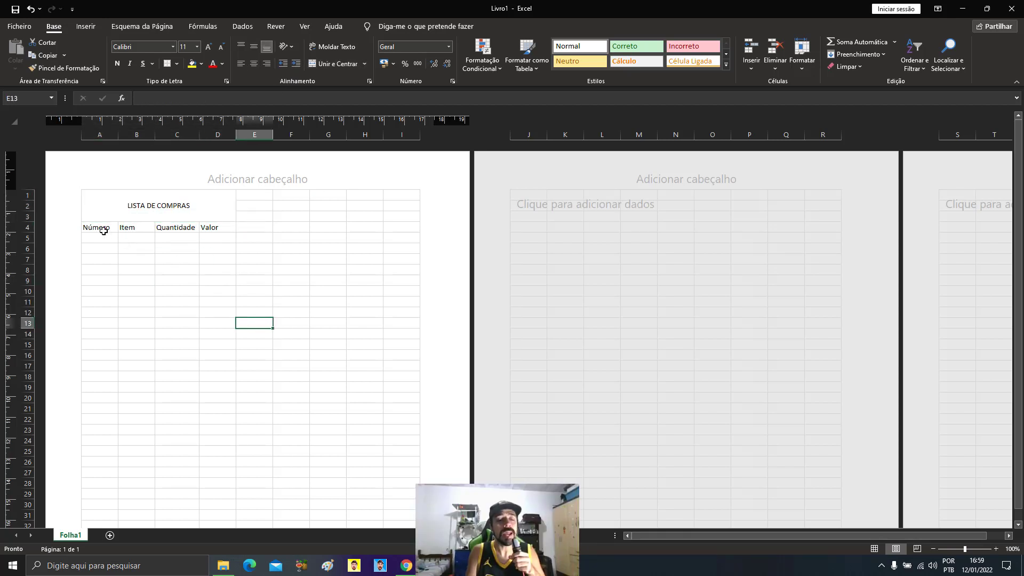
left_click(113, 297)
left_click(120, 280)
Step: Number the rows 1 through 7 in cells A5:A11
left_click(103, 237)
type("1")
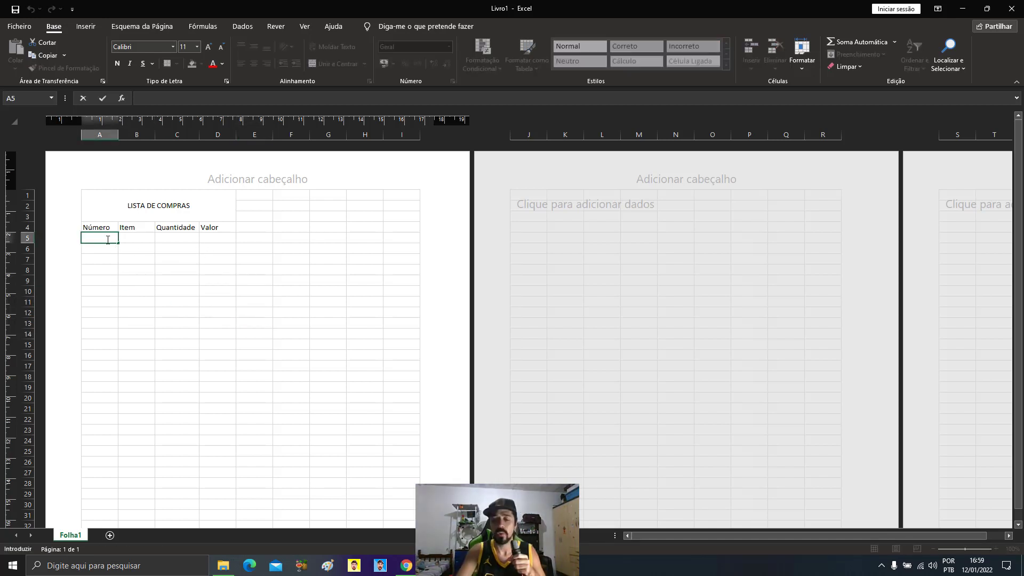
key("Return")
type("2")
key("Return")
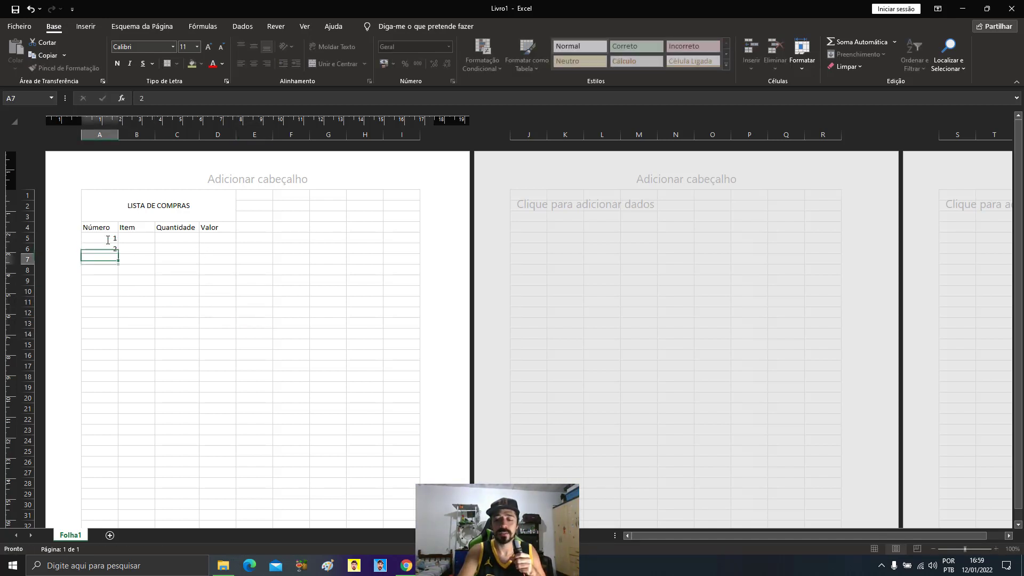
type("3")
key("Return")
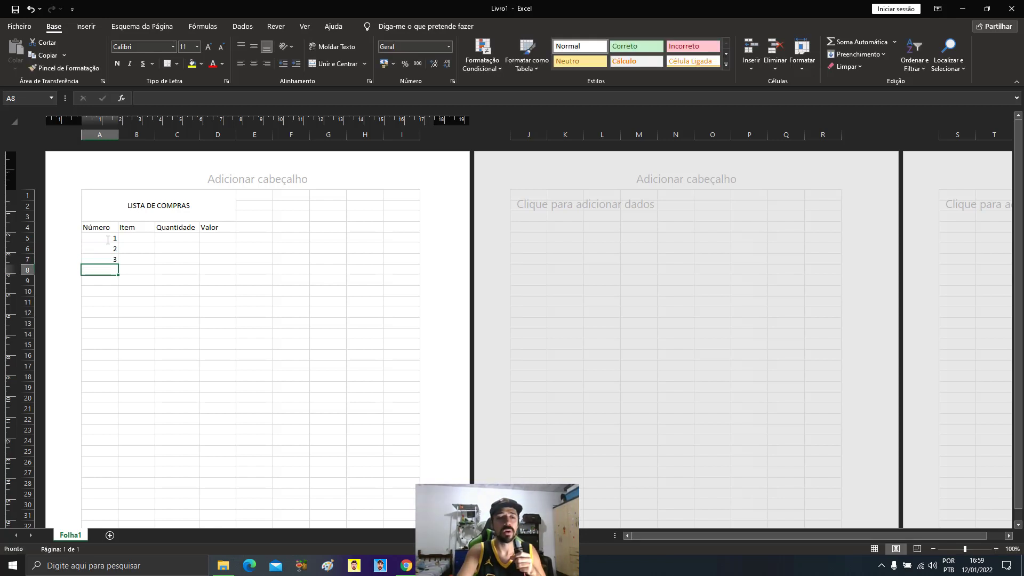
type("4")
key("Return")
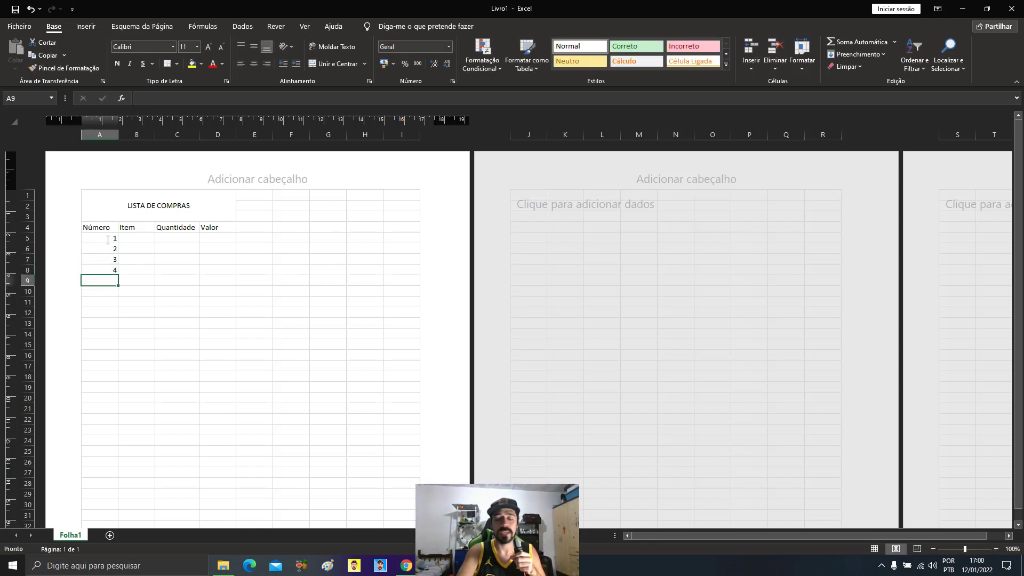
type("5")
key("Return")
type("6")
key("Return")
type("7")
left_click(136, 237)
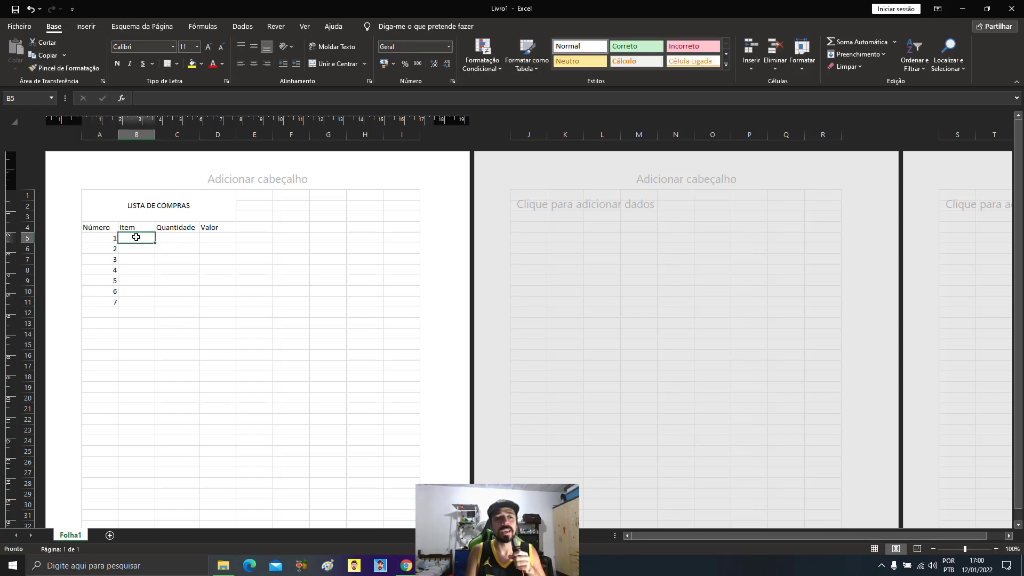
Step: Widen the Item column and enter Arroz and Feijão in B5:B6
mouse_move(154, 135)
left_mouse_down()
mouse_move(239, 131)
mouse_move(245, 148)
left_mouse_up()
left_click(211, 291)
left_click(150, 240)
double_click(154, 237)
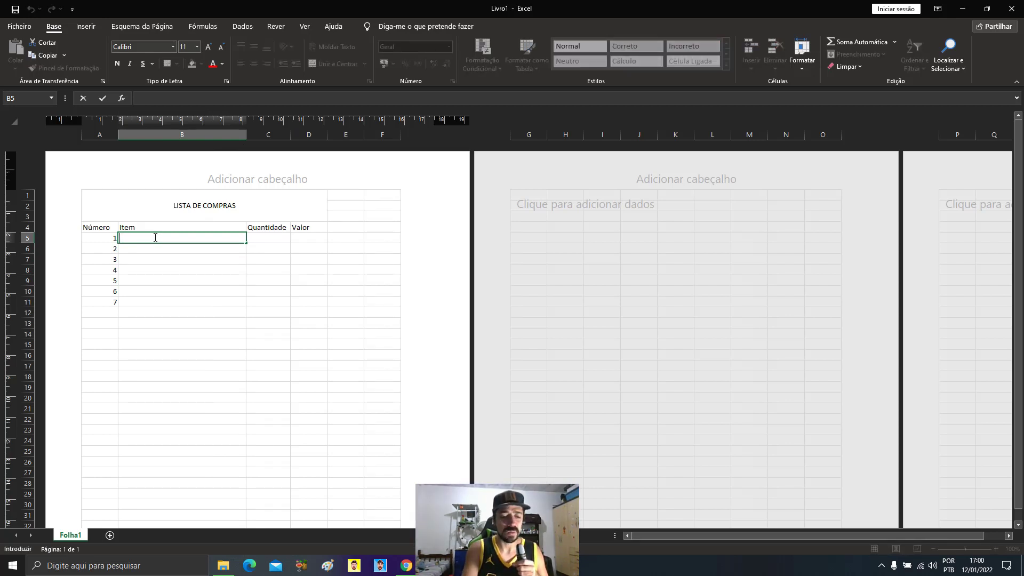
type("Arroz")
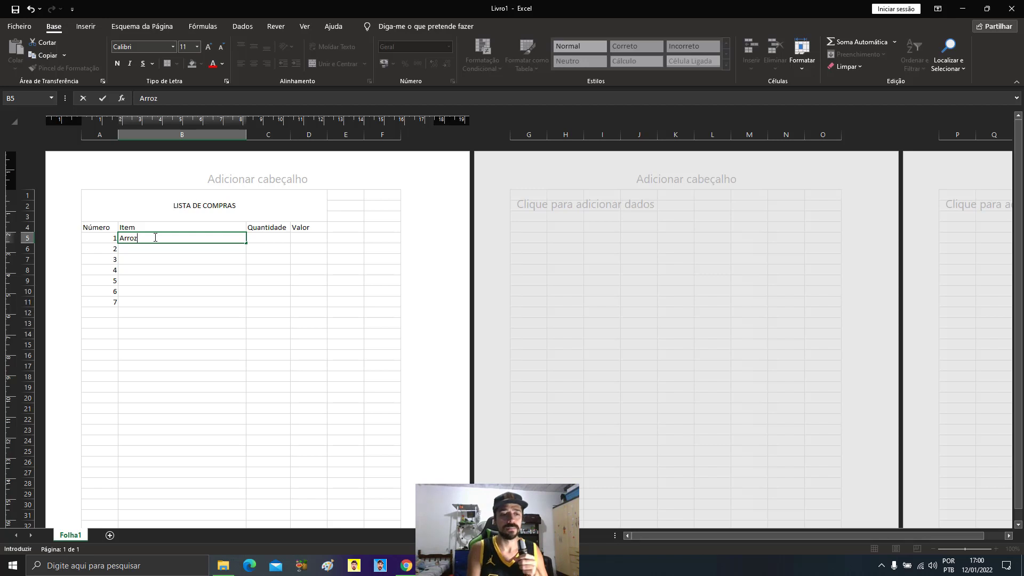
left_click(291, 373)
left_click(157, 247)
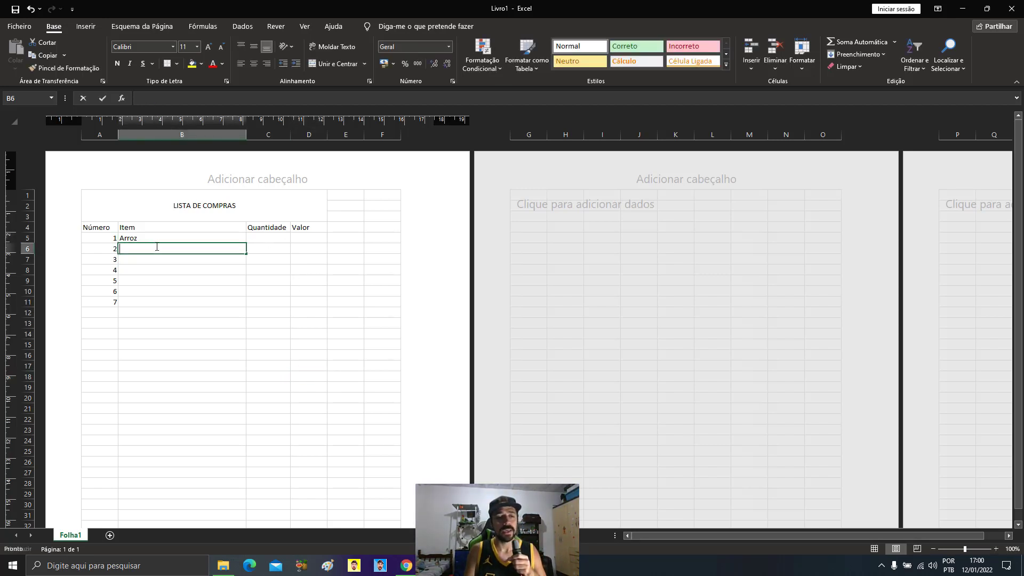
type("Fei")
key("BackSpace")
type("jão")
left_click(159, 262)
Step: Enter Óleo, Macarrão, Suco, Fermento and Pão in B7:B11
type("Óle")
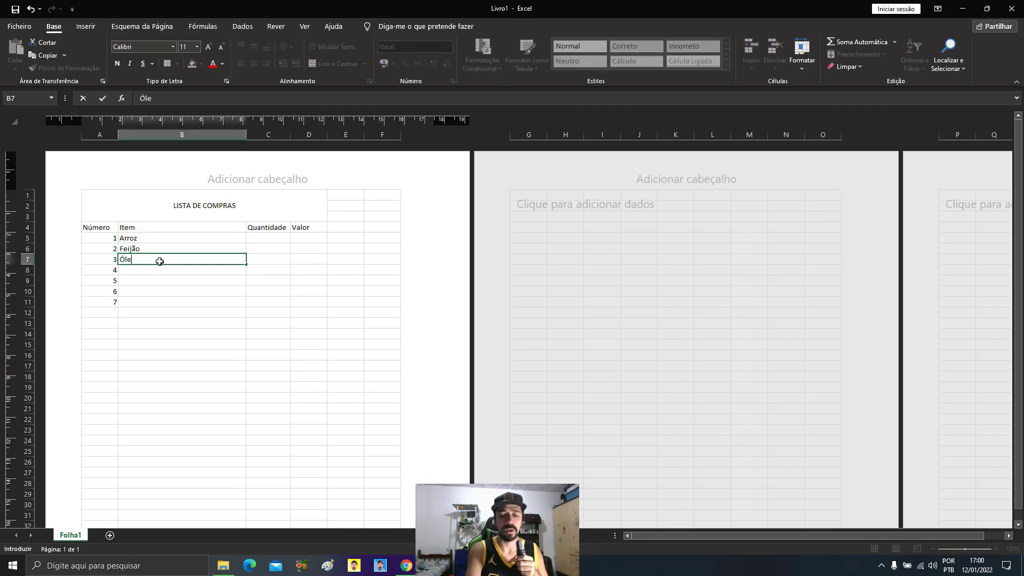
key("Return")
type("Maca")
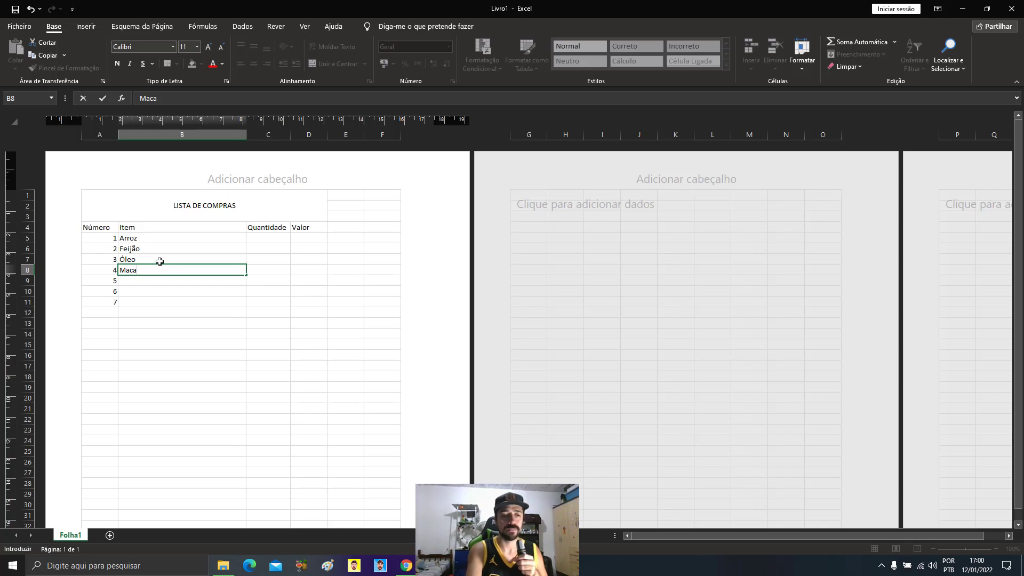
type("rrão")
key("Return")
type("Suco")
key("Return")
type("Fermento")
key("Return")
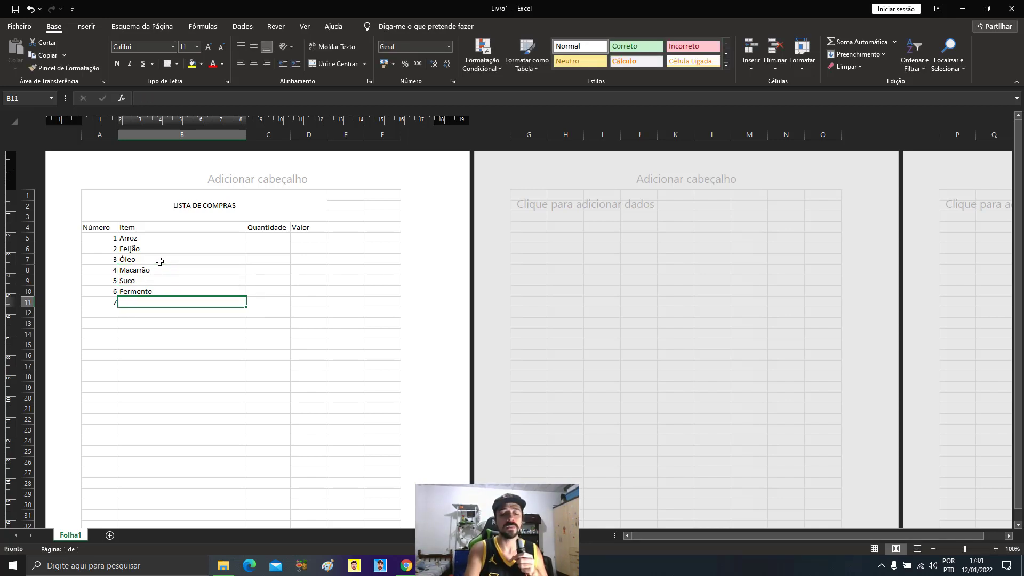
type("Pão")
left_click(208, 439)
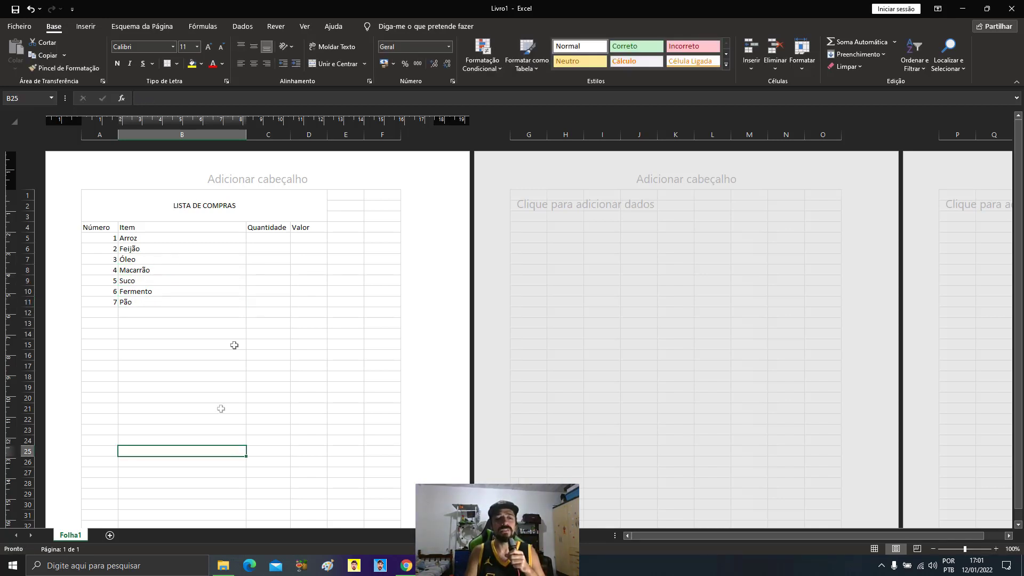
left_click(270, 238)
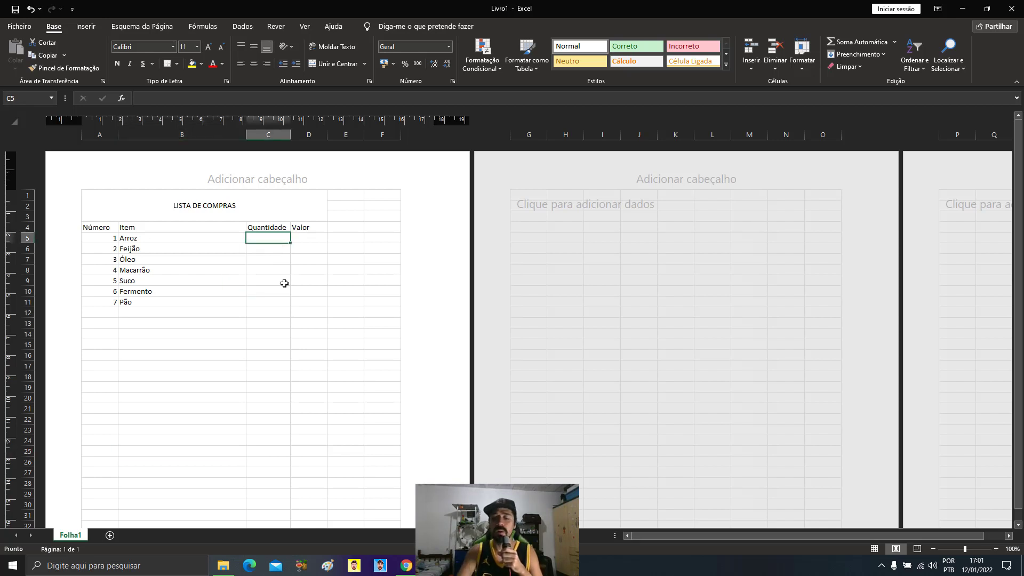
Step: Enter quantities 1, 3, 5, 4, 2, 1, 8 in C5:C11
type("1")
key("Return")
type("3")
key("Return")
type("5")
key("Return")
type("4")
key("Return")
type("2")
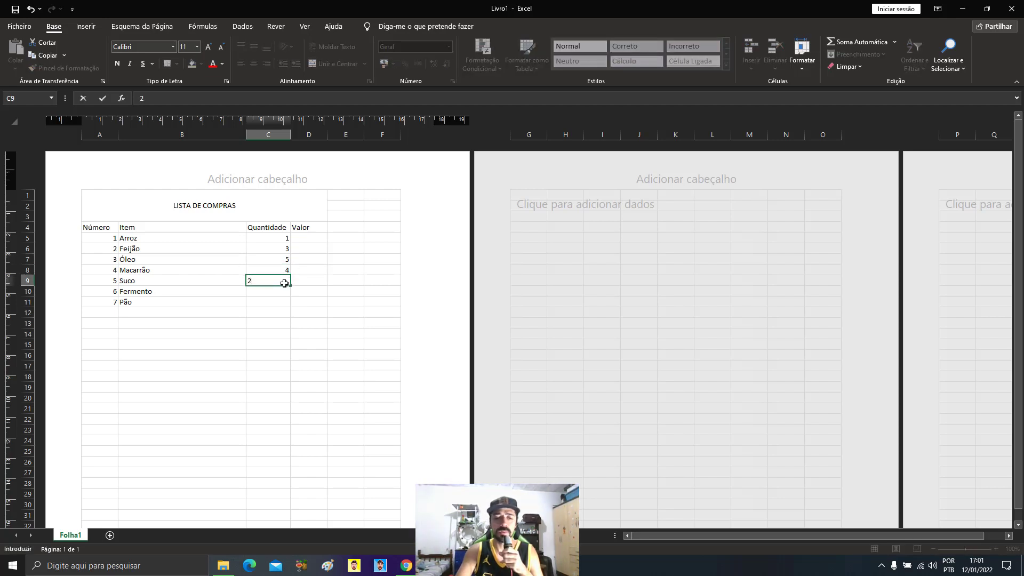
key("Return")
type("1")
key("Return")
type("8")
key("Return")
left_click(313, 237)
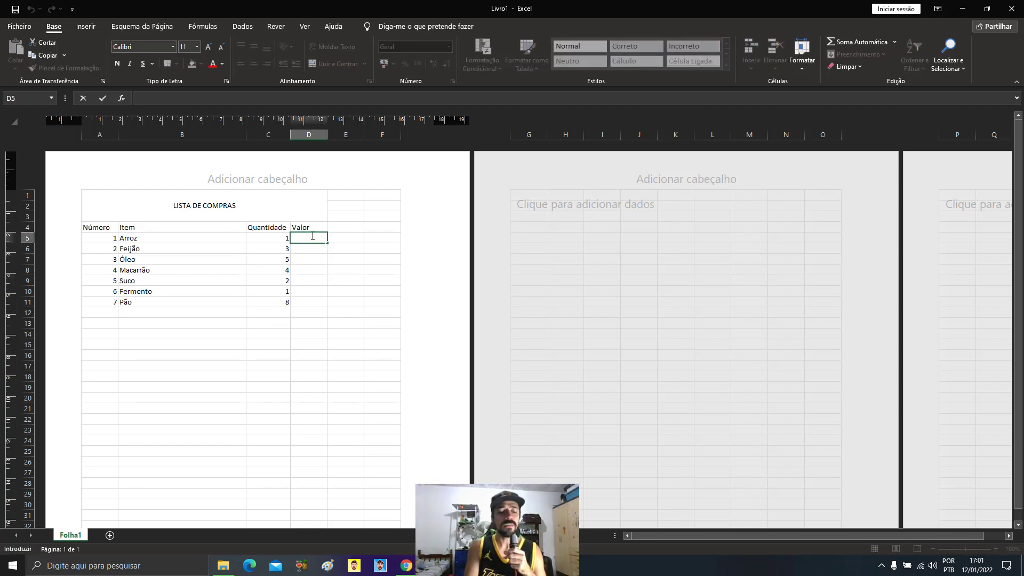
Step: Enter prices 5, 2, 4, 8, 6, 5, 2 in column D and rename its header Valor R$
type("5")
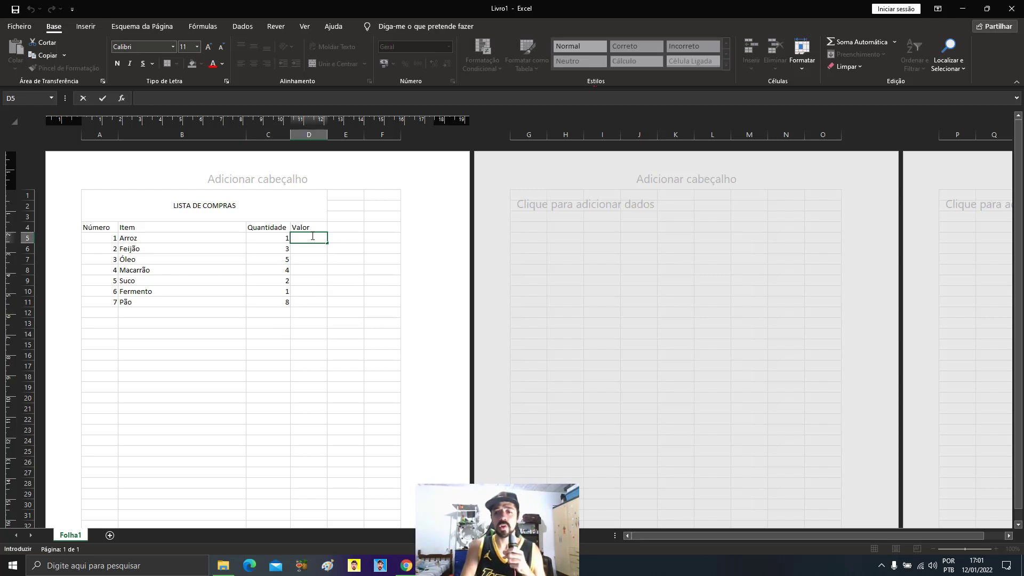
key("Return")
double_click(309, 230)
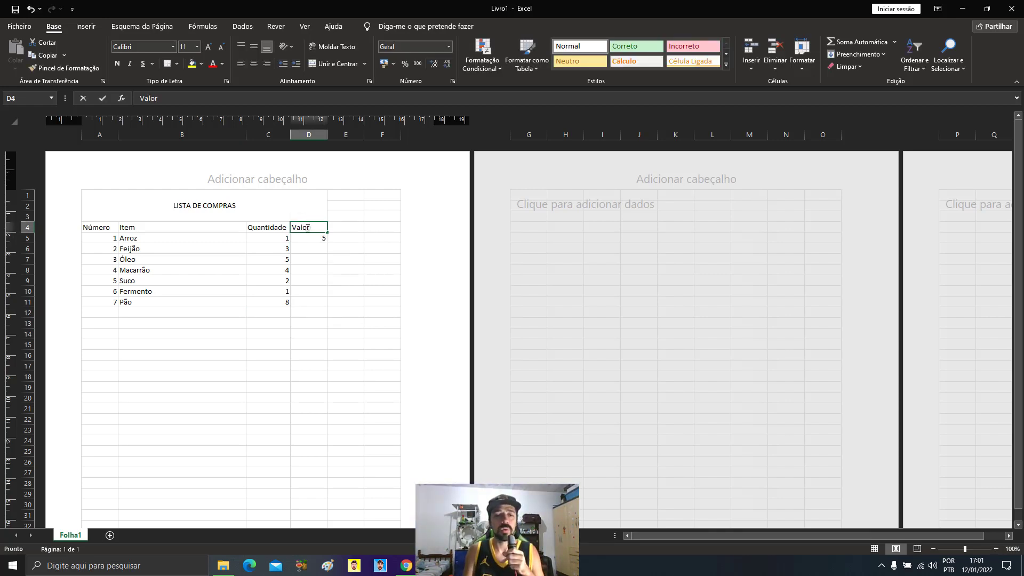
type(" R$")
key("Return")
key("Return")
type("2")
key("Return")
type("4")
key("Return")
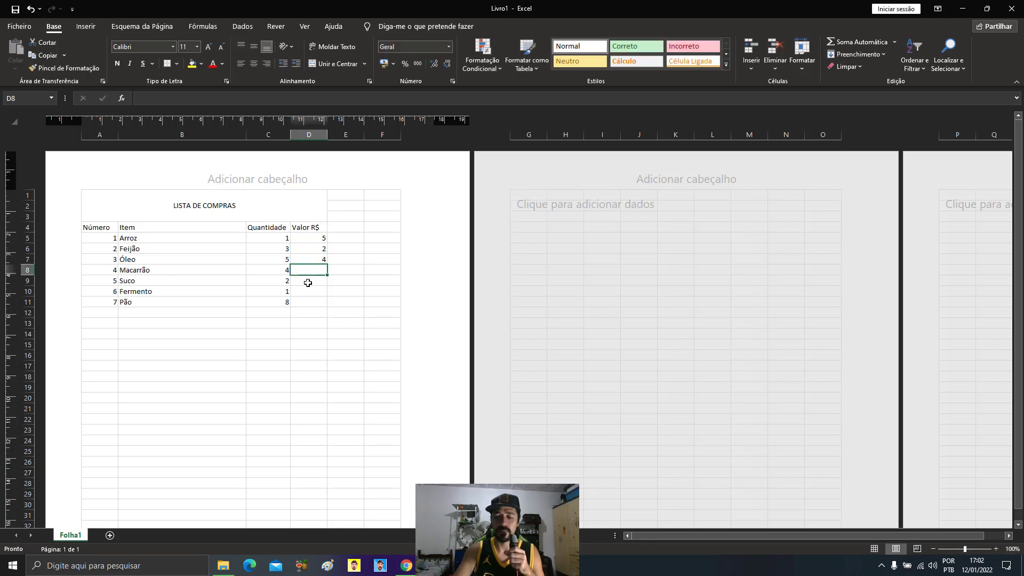
type("8 6 5 2")
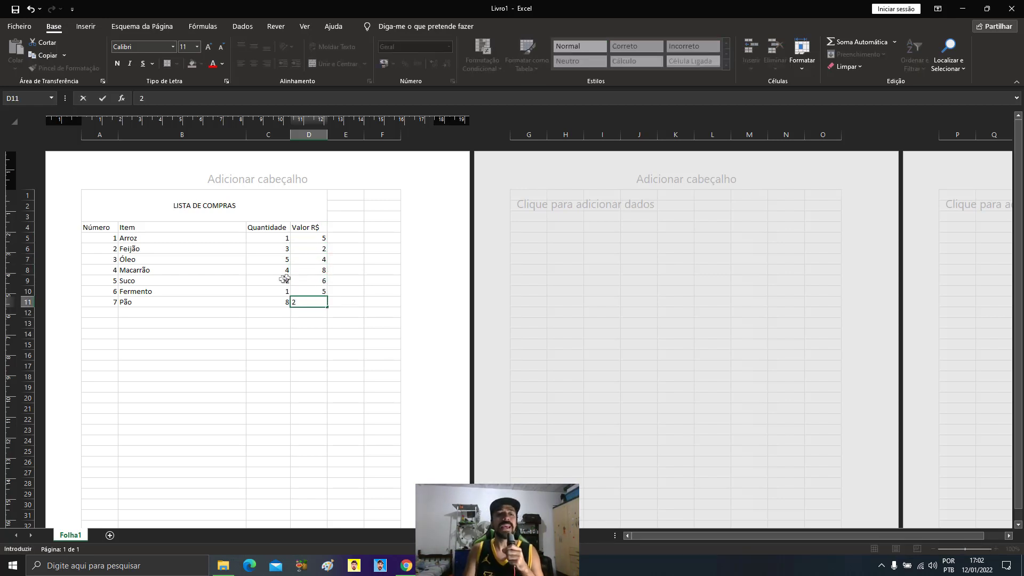
left_click(314, 376)
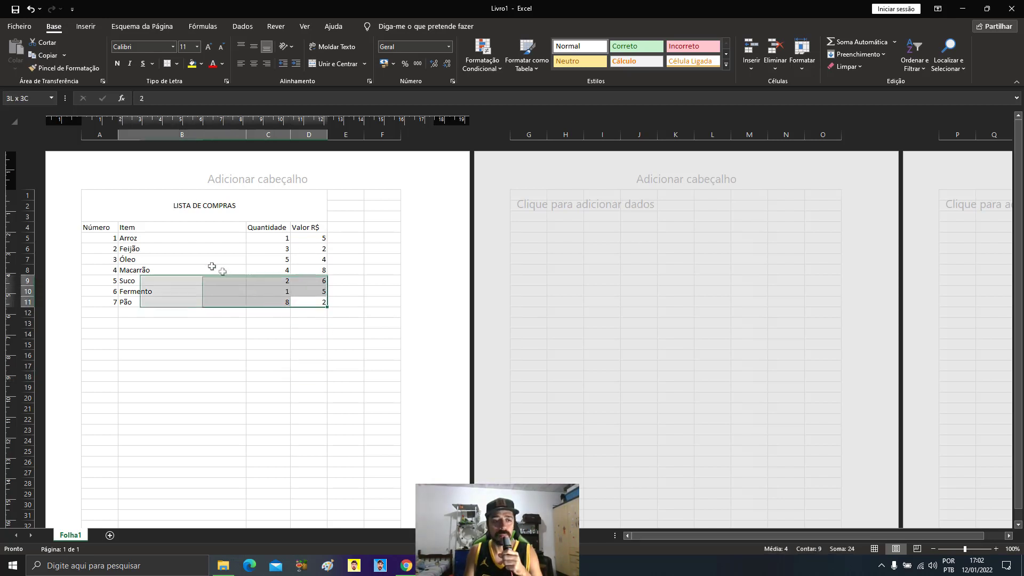
Step: Centre the table contents horizontally and left-align the item names
left_click_drag(323, 303, 99, 228)
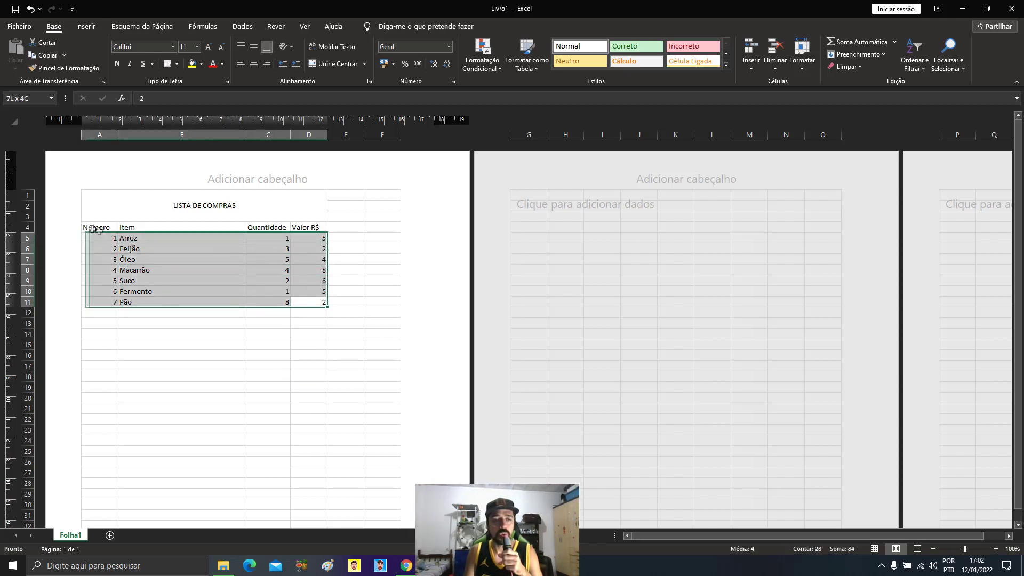
left_click(254, 63)
left_click(192, 387)
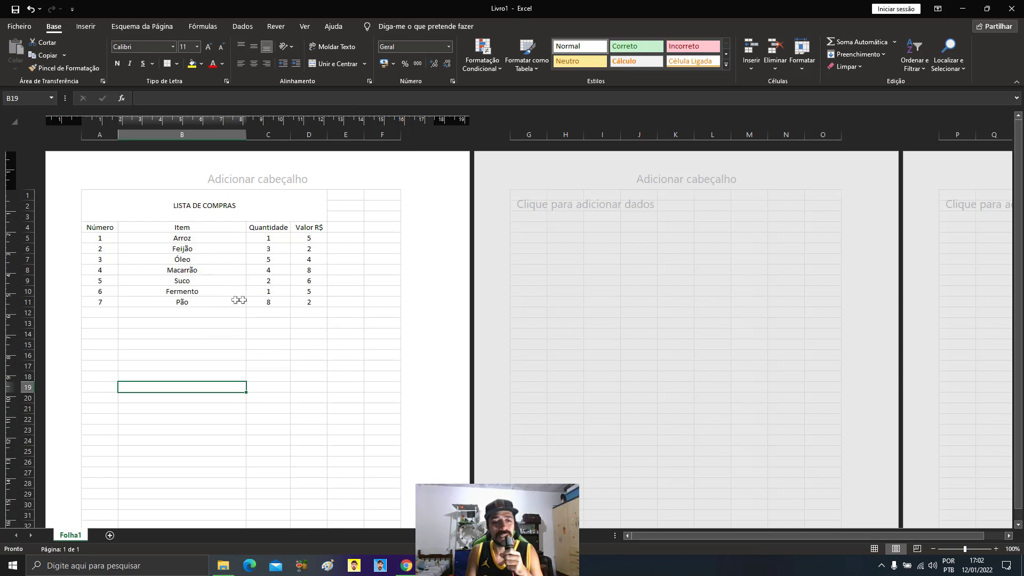
left_click_drag(236, 300, 182, 238)
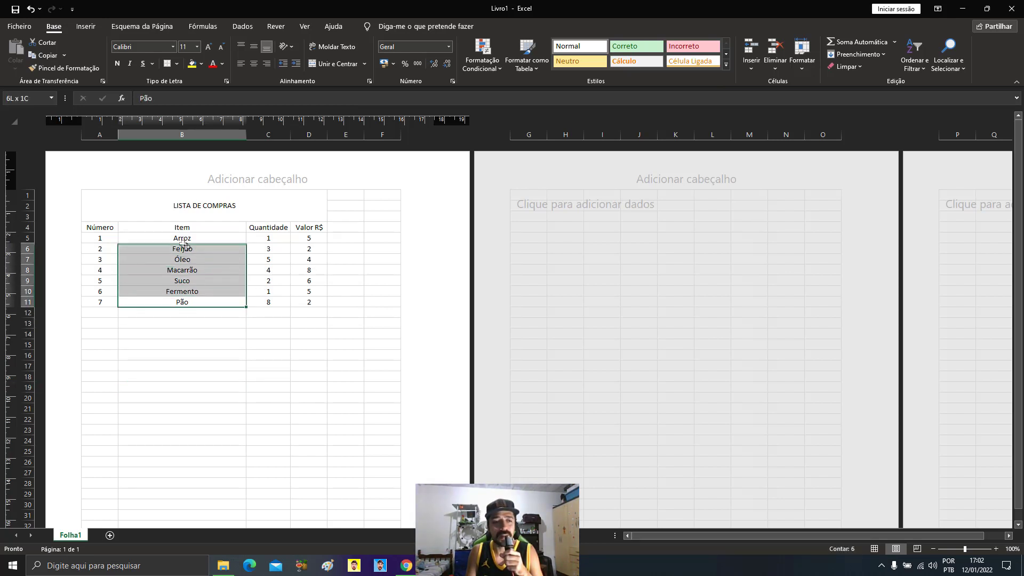
left_click(241, 64)
left_click(182, 398)
Step: Narrow the Item column to fit the item names
left_click(152, 239)
left_click(176, 345)
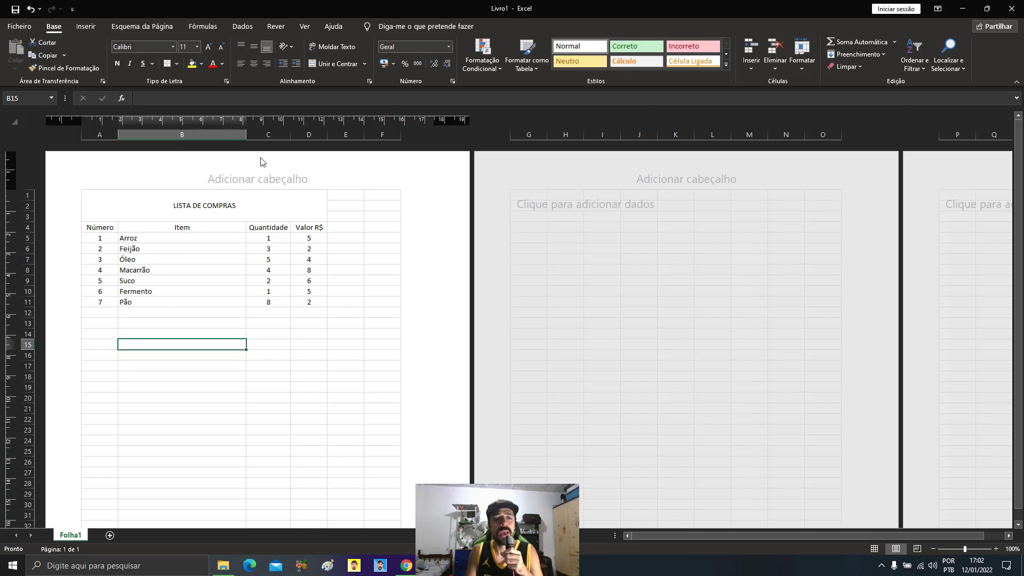
left_click_drag(241, 135, 205, 134)
left_click(243, 376)
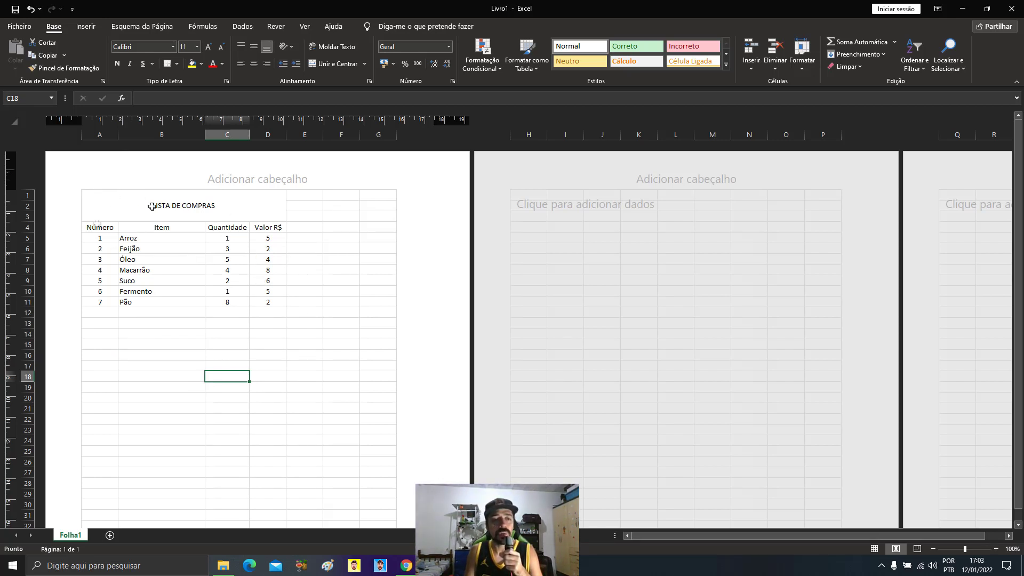
Step: Select A1:D11, from the LISTA DE COMPRAS title to the Pão row
left_click(115, 203)
left_click(227, 301)
left_click(136, 203)
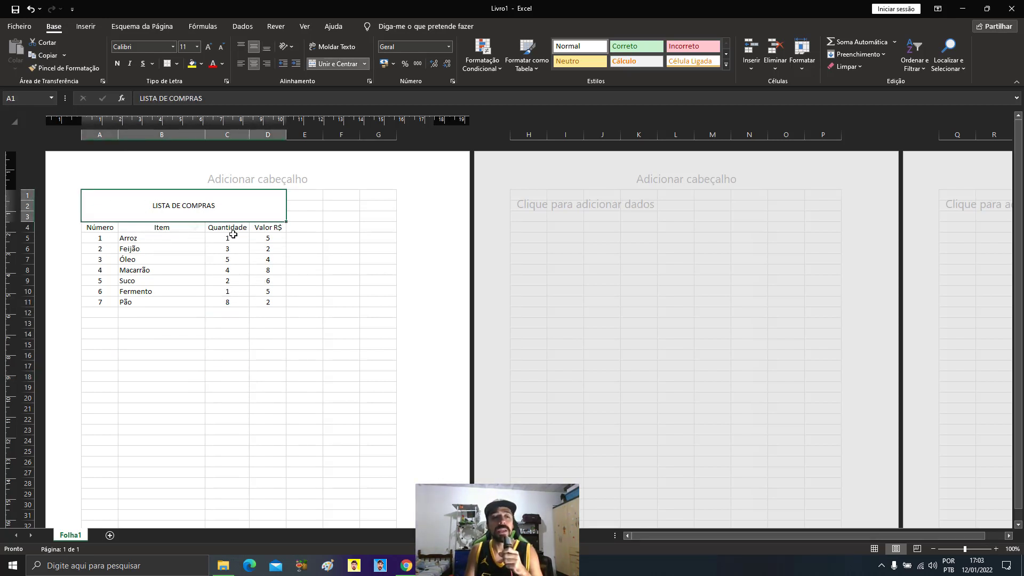
left_click(274, 336)
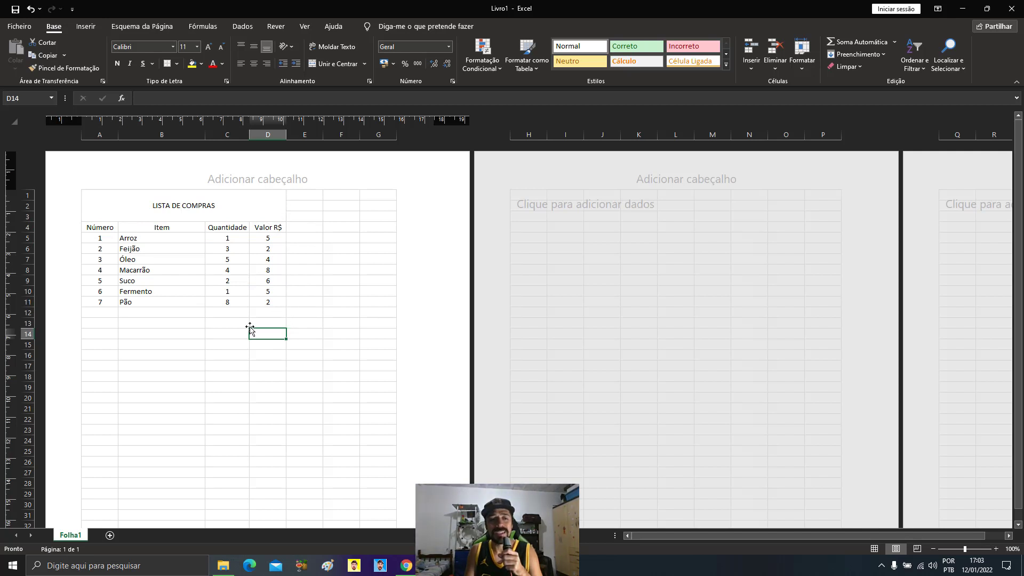
left_click_drag(96, 202, 252, 304)
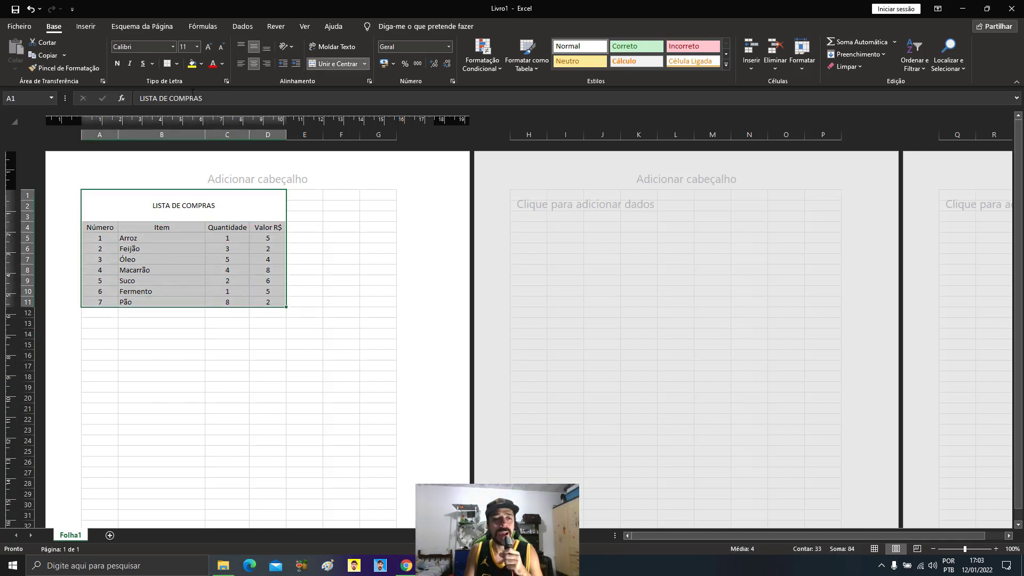
left_click(176, 64)
left_click(206, 172)
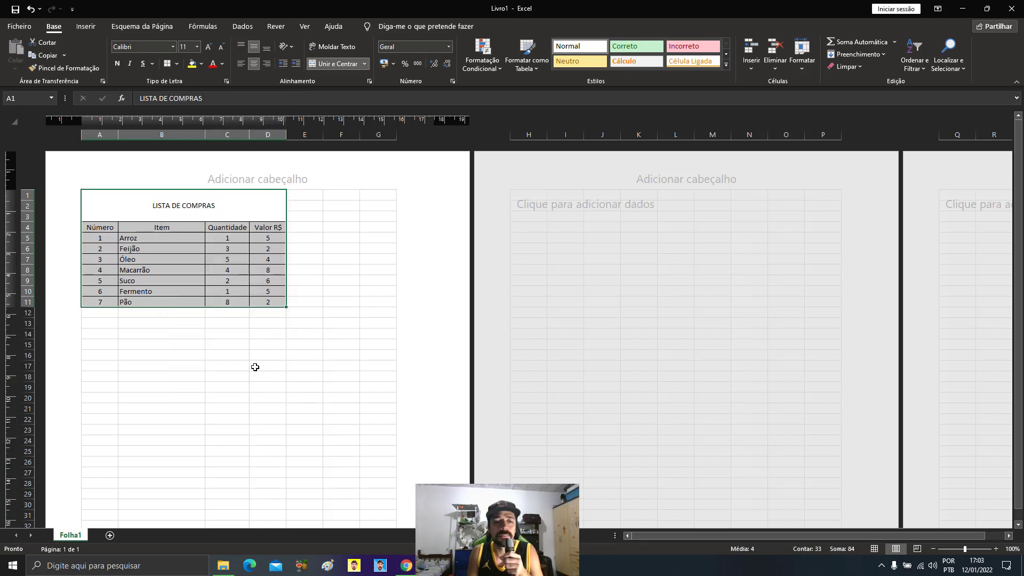
left_click(178, 66)
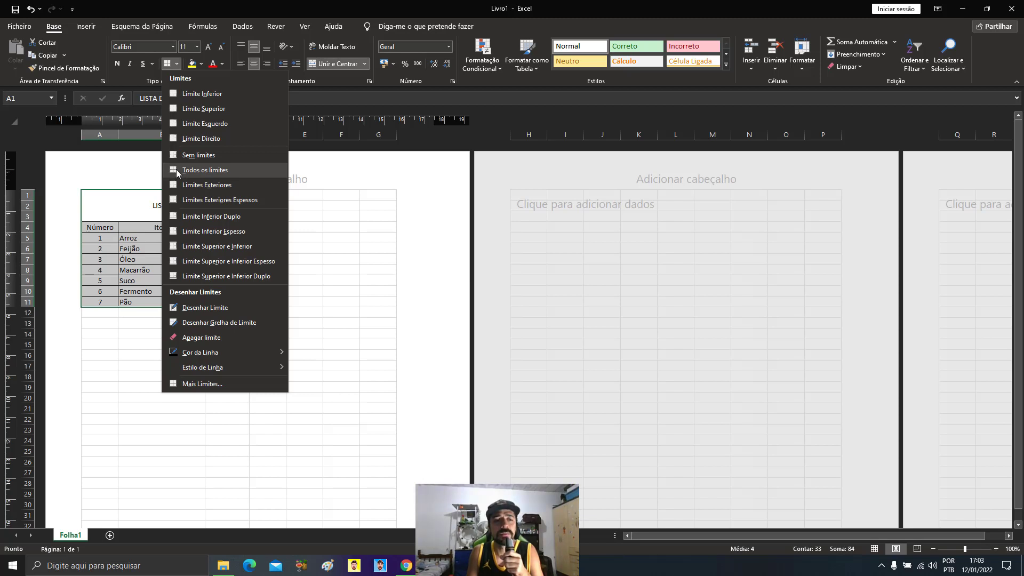
Step: Apply All Borders (Todos os Limites) to every cell of the selected table
left_click(205, 170)
left_click(267, 376)
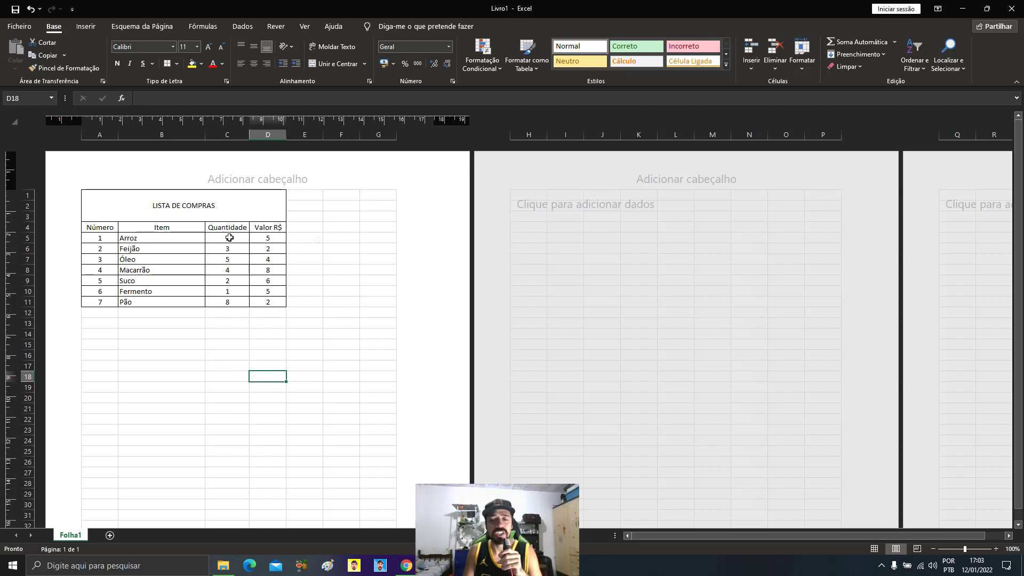
Step: Zoom the sheet in three steps to 130%
left_click(997, 550)
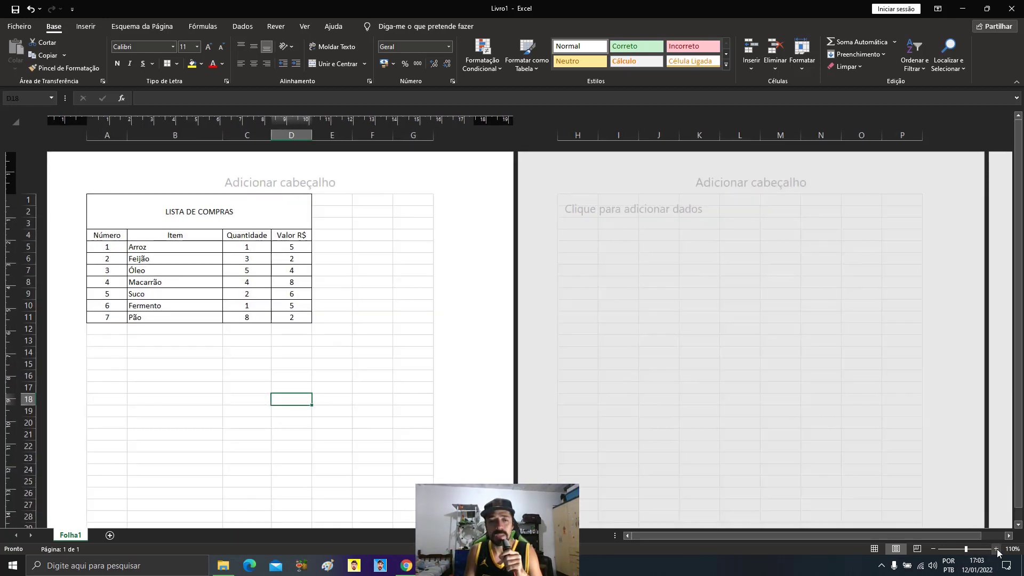
left_click(997, 550)
left_click(996, 550)
left_click(469, 383)
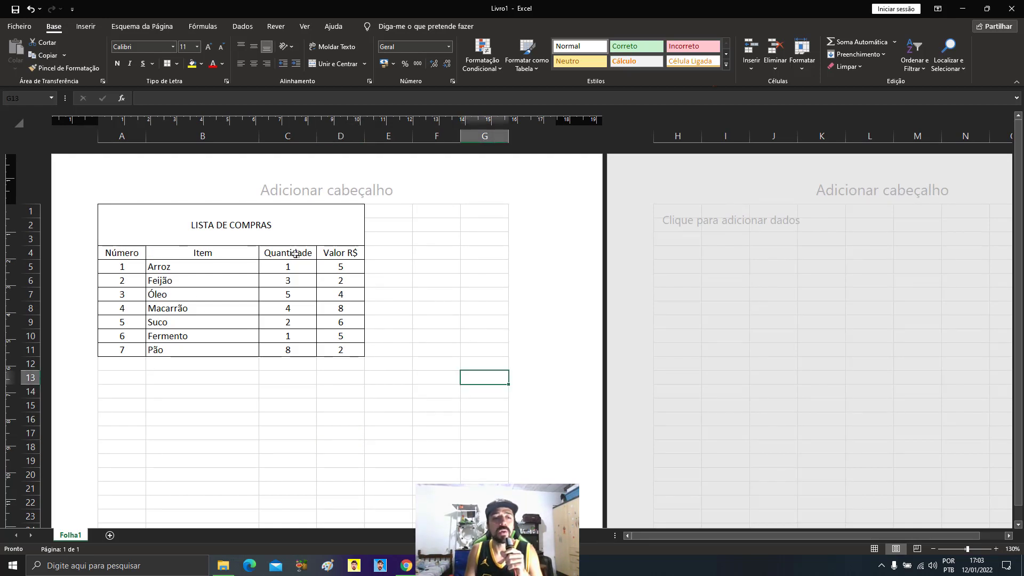
left_click(130, 254)
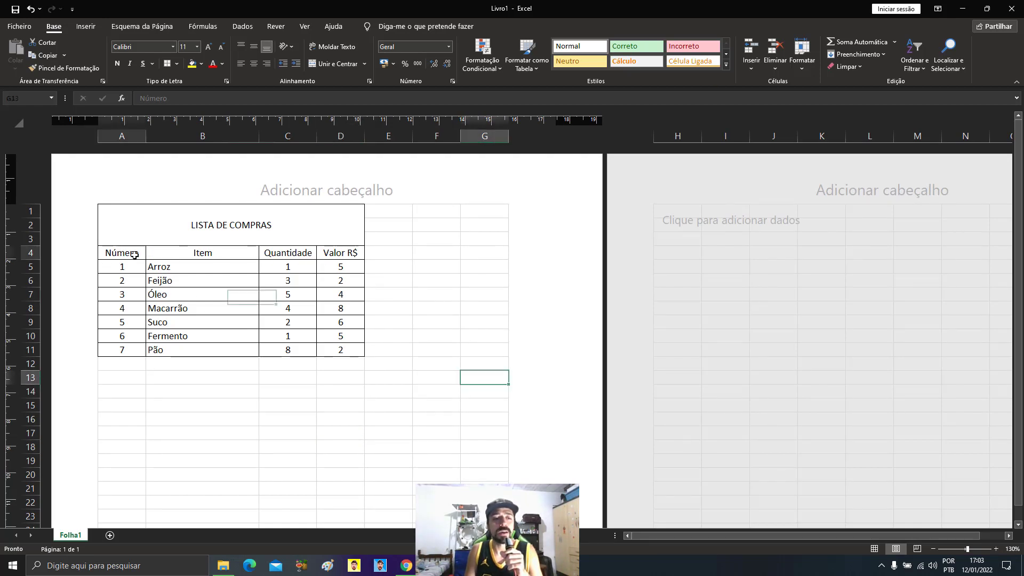
Step: Fill the Número header yellow and the Item header blue, replacing a mistaken dark gold
left_click(192, 64)
left_click(208, 251)
left_click(201, 64)
left_click(254, 126)
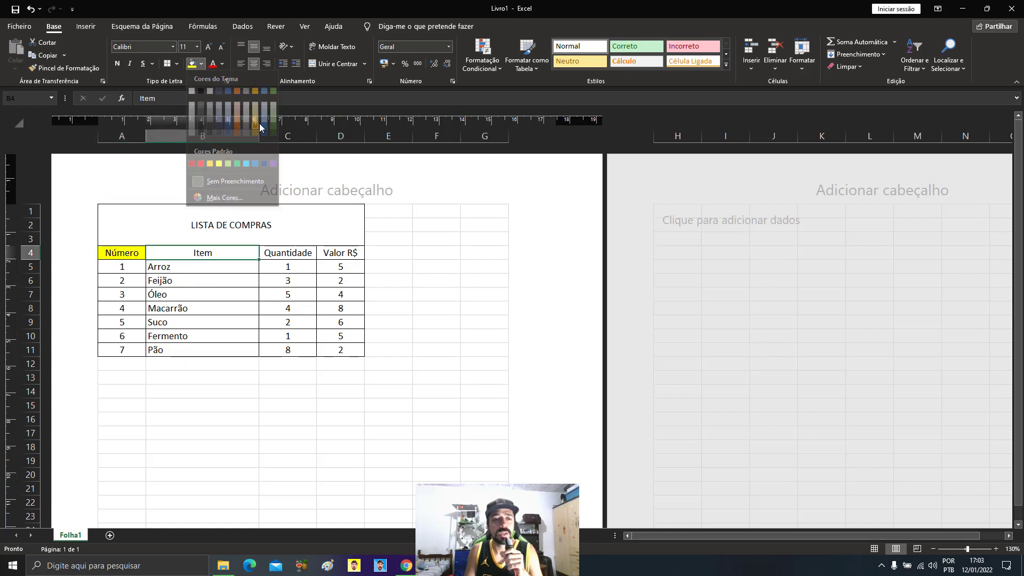
left_click(283, 249)
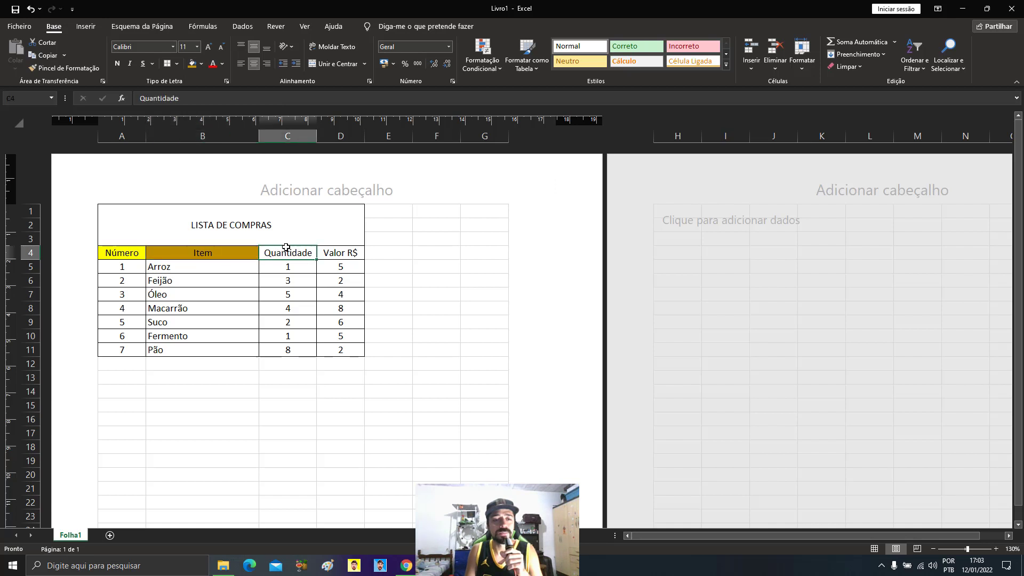
left_click(231, 251)
left_click(202, 64)
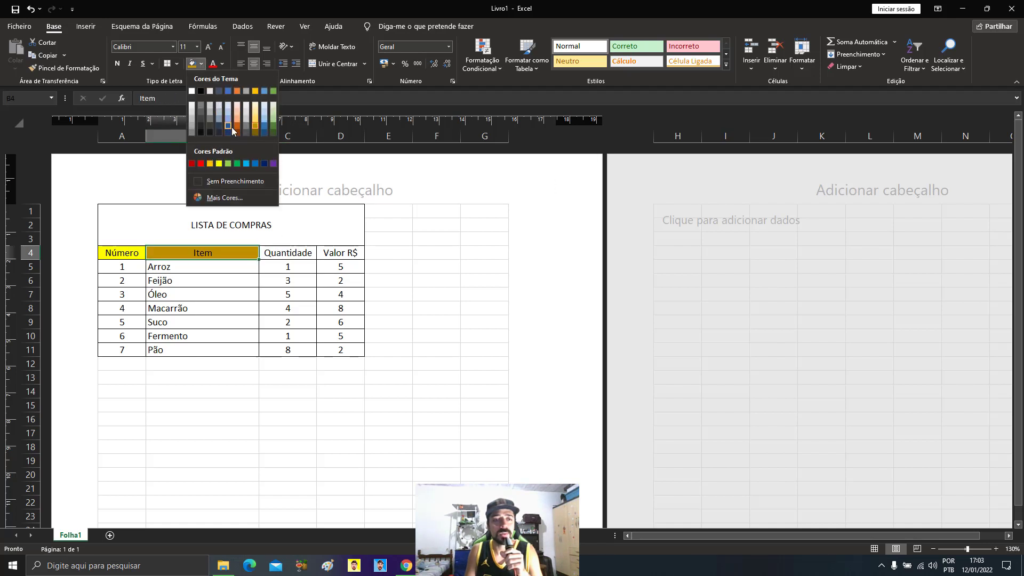
left_click(230, 126)
Step: Fill the Quantidade header green and the Valor R$ header orange
left_click(273, 256)
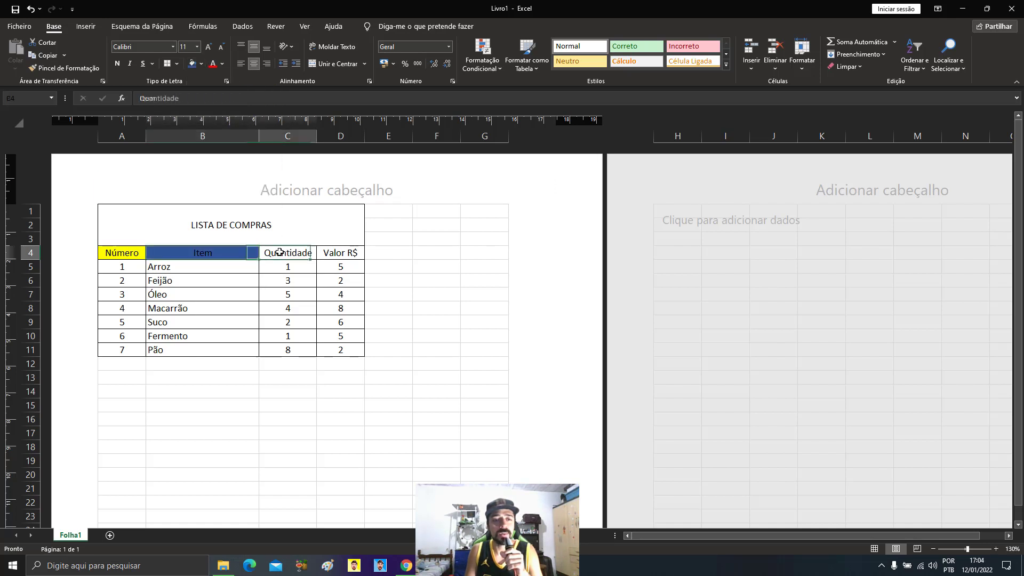
left_click(202, 64)
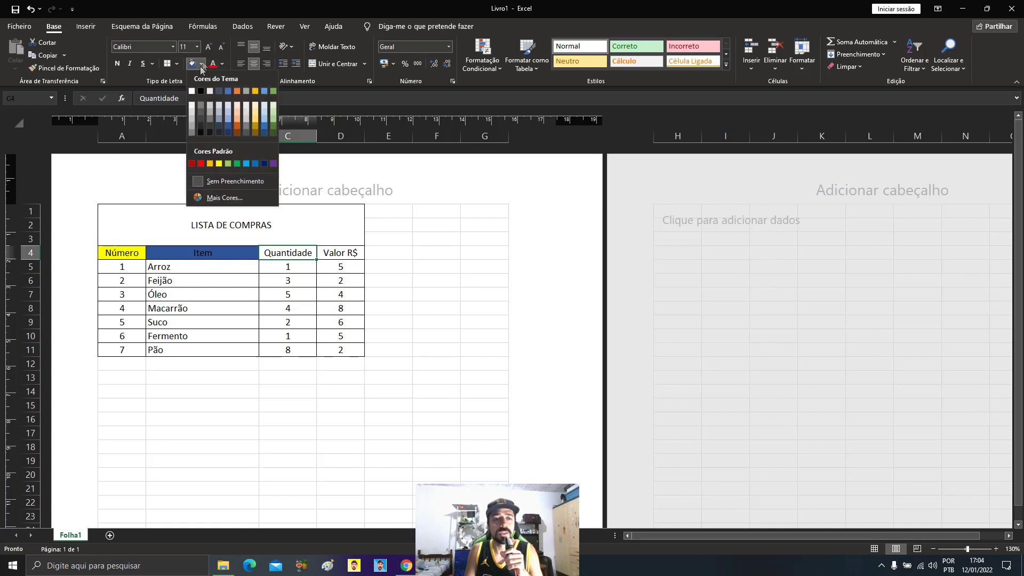
left_click(273, 127)
left_click(344, 253)
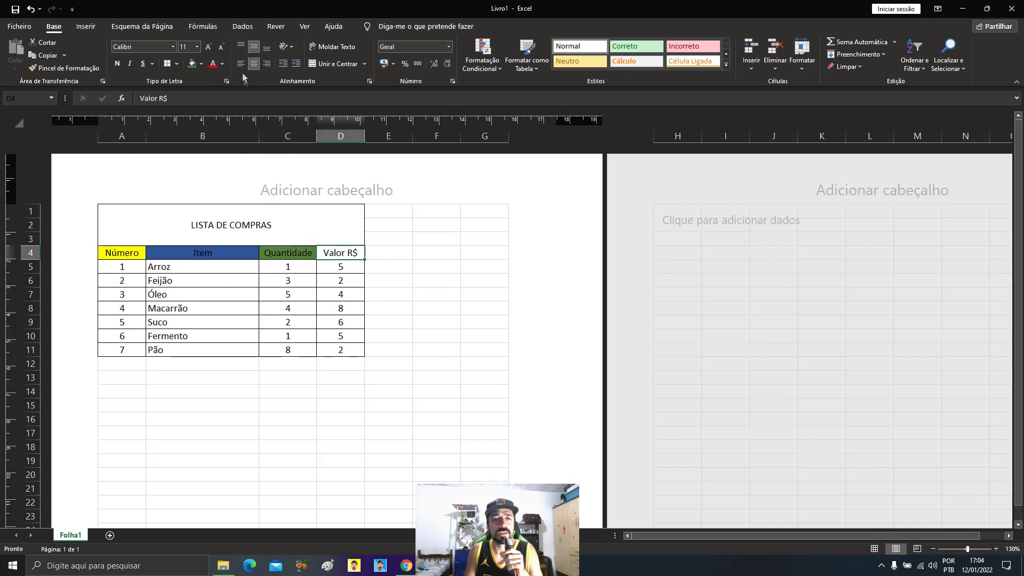
left_click(202, 64)
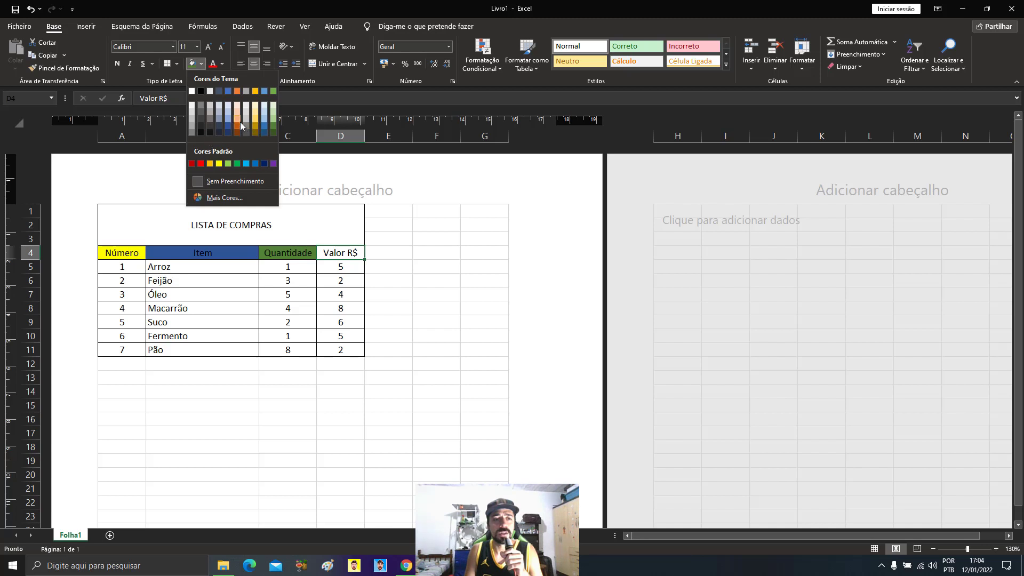
left_click(239, 123)
Step: Review the coloured headers and quantities in C6 and C7, then select D12 for the total
left_click(300, 363)
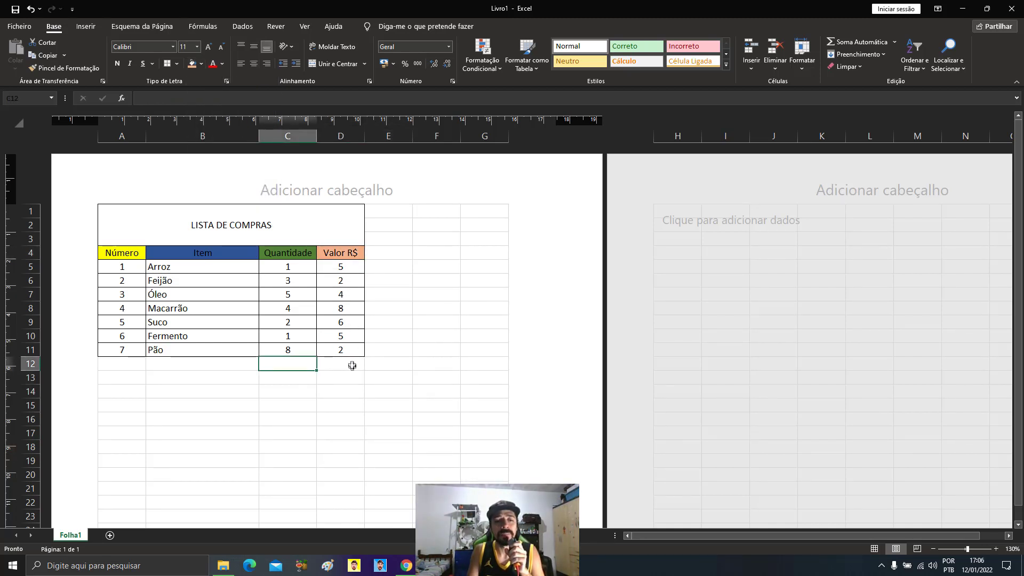
left_click(288, 282)
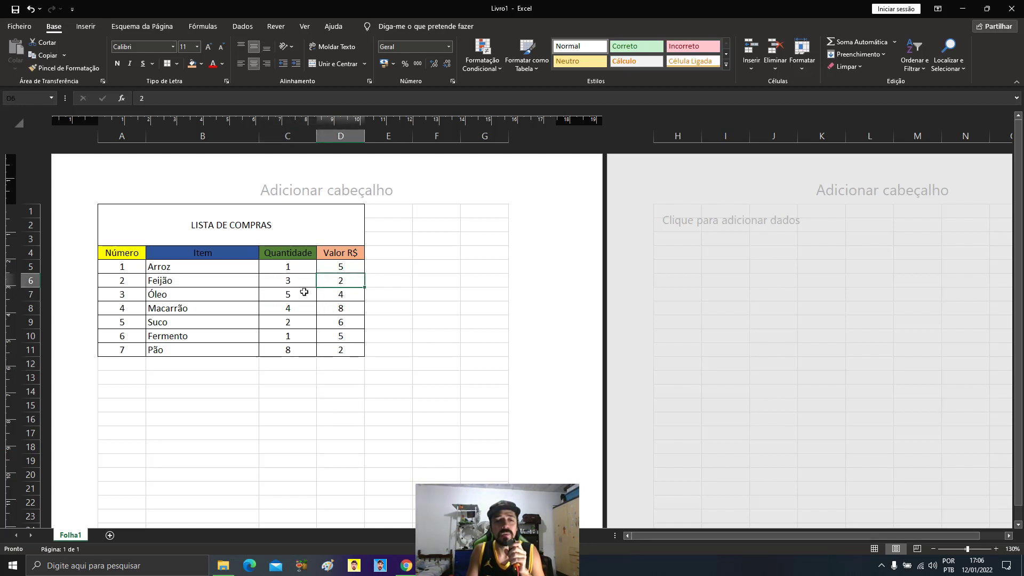
left_click(302, 292)
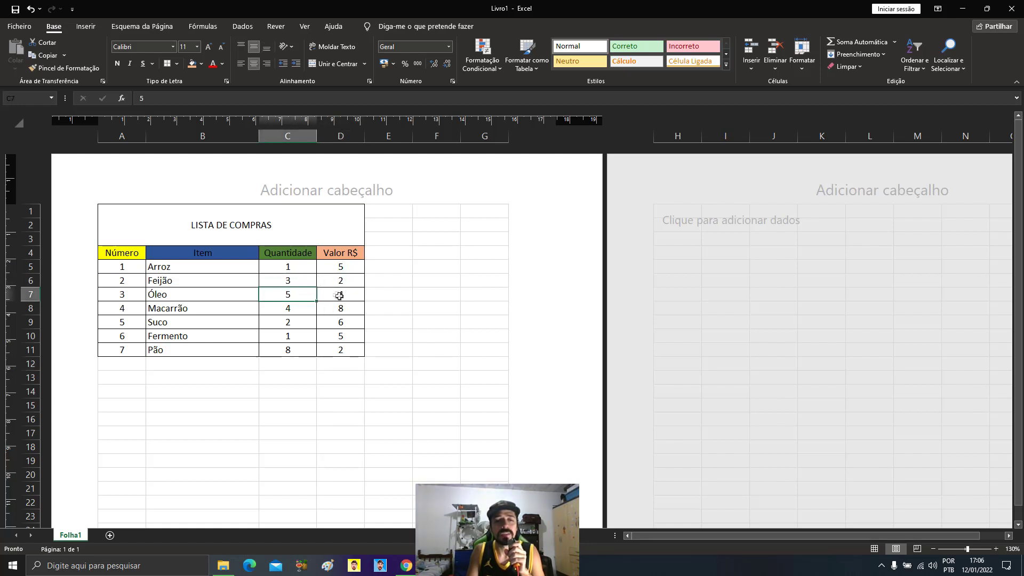
left_click(336, 364)
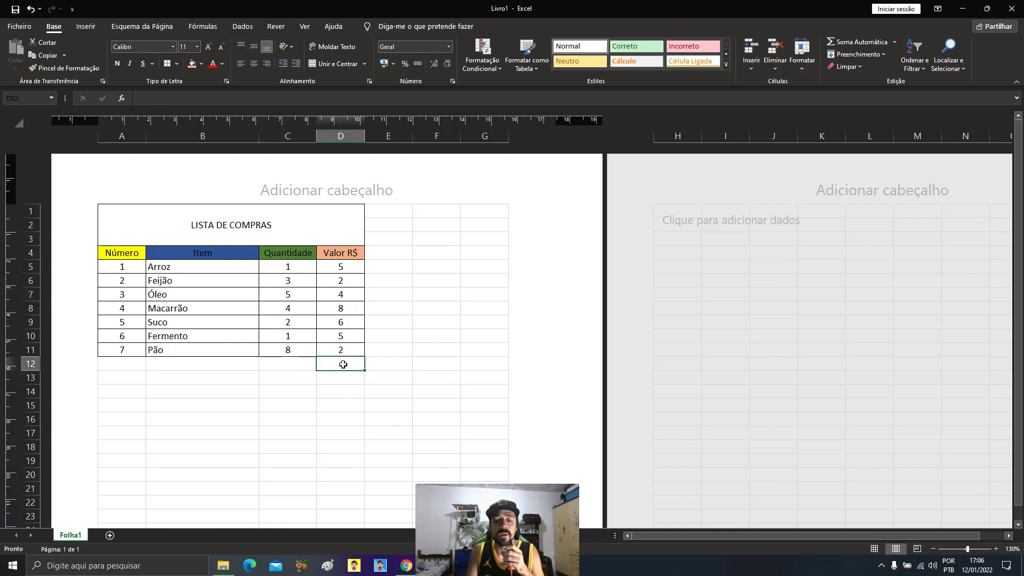
Step: Start the D12 formula as =C5*D5+C6*D6
type("=")
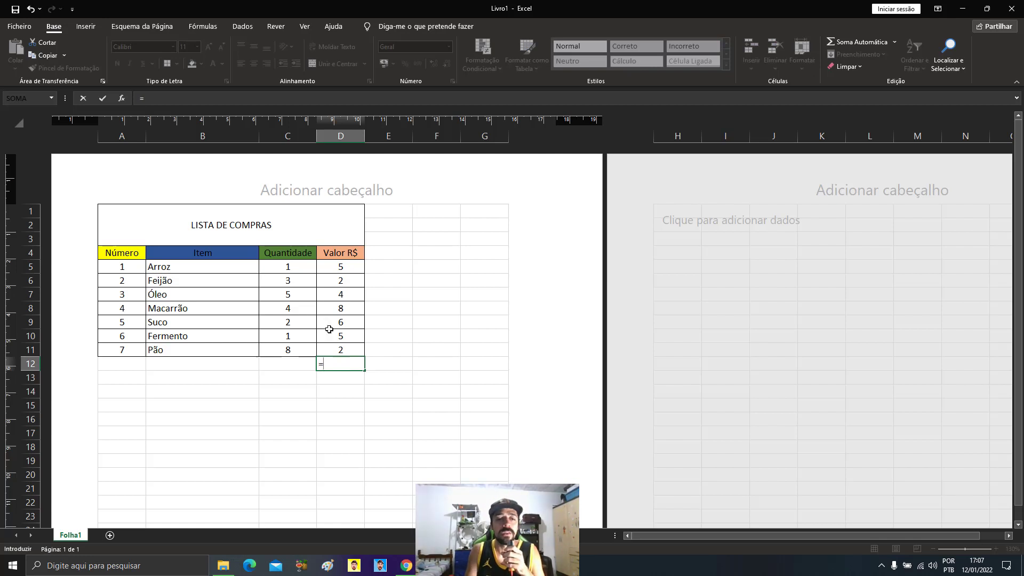
left_click(306, 267)
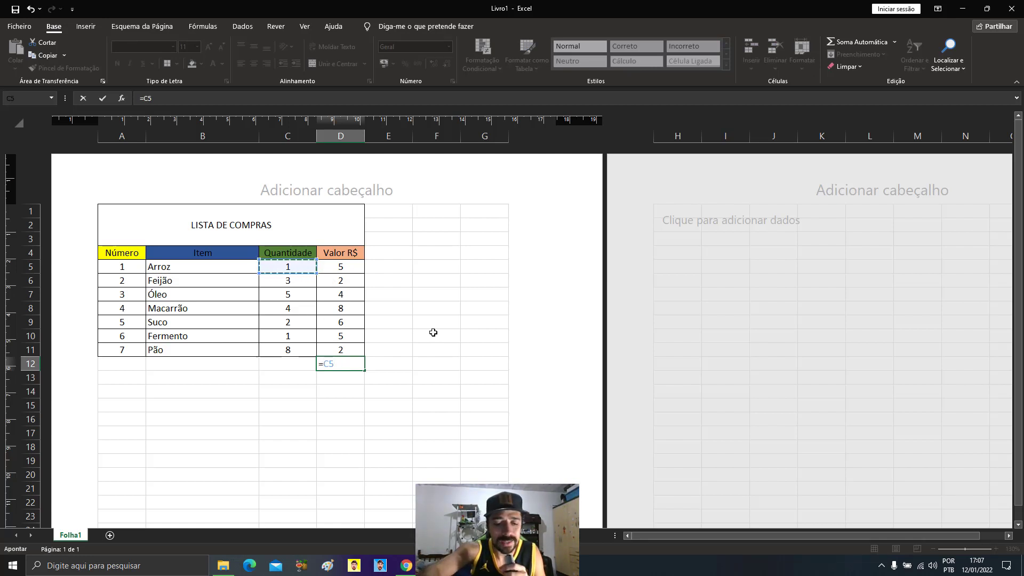
type("*")
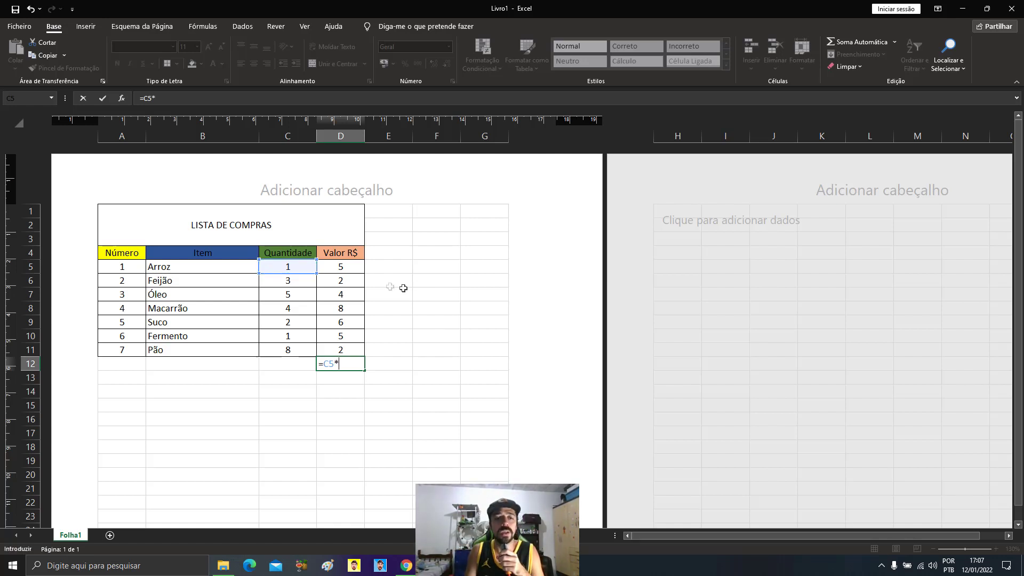
left_click(358, 270)
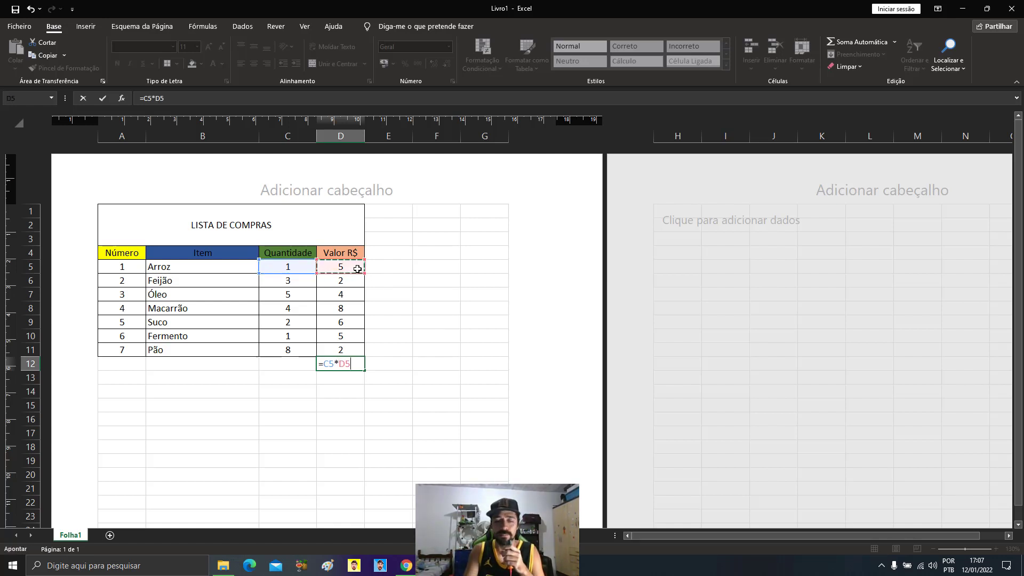
type("+")
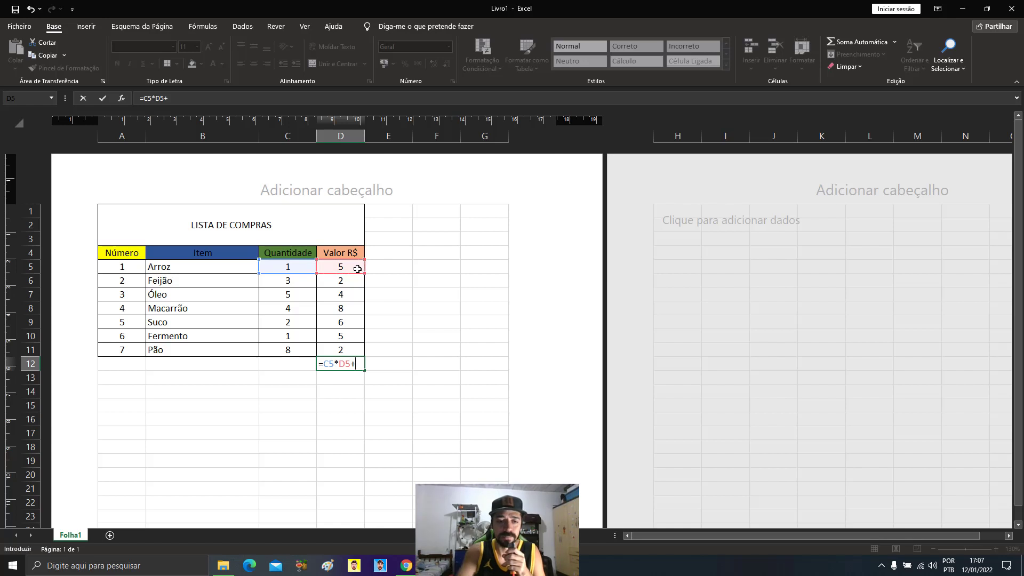
left_click(299, 279)
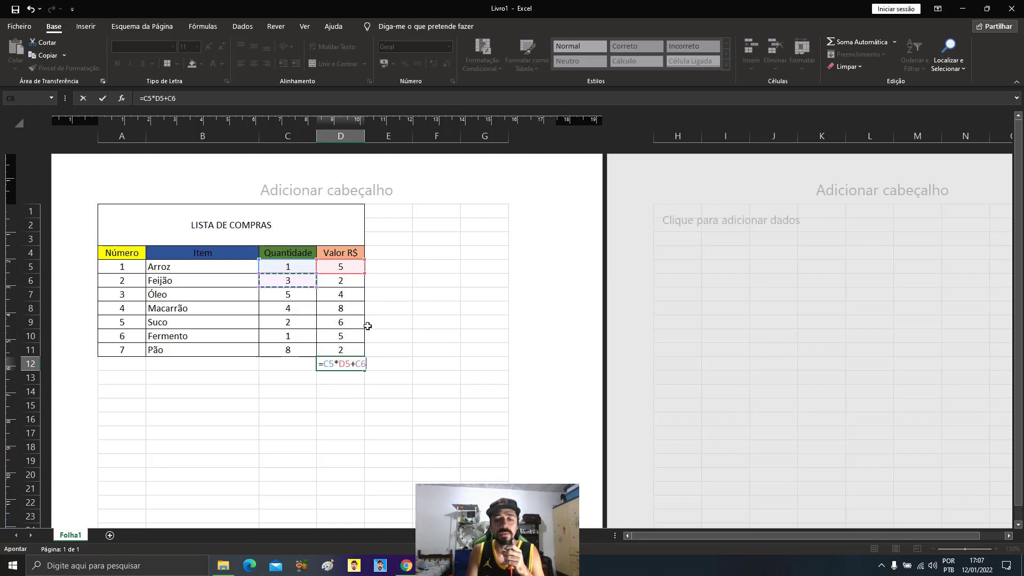
type("*")
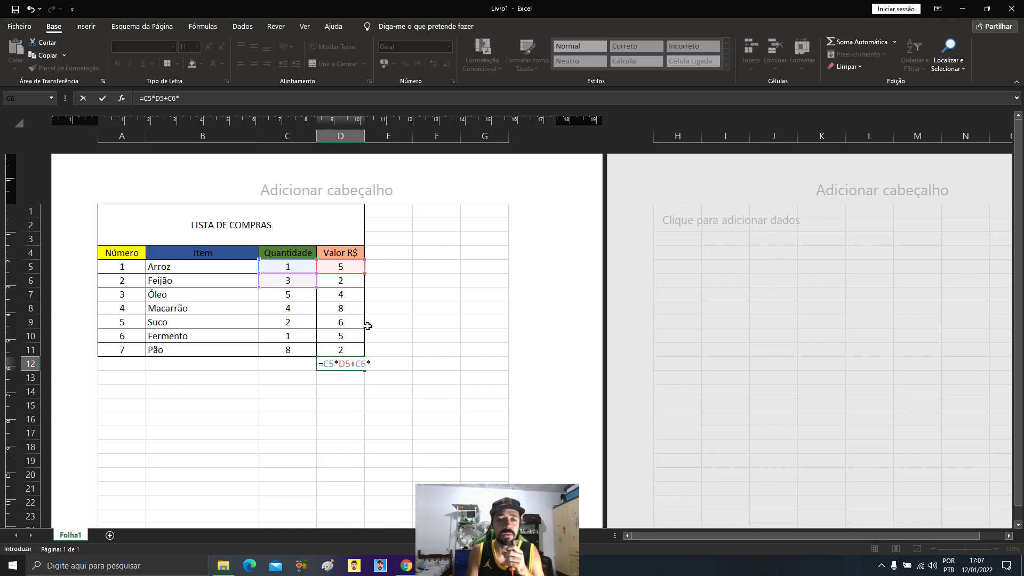
left_click(359, 281)
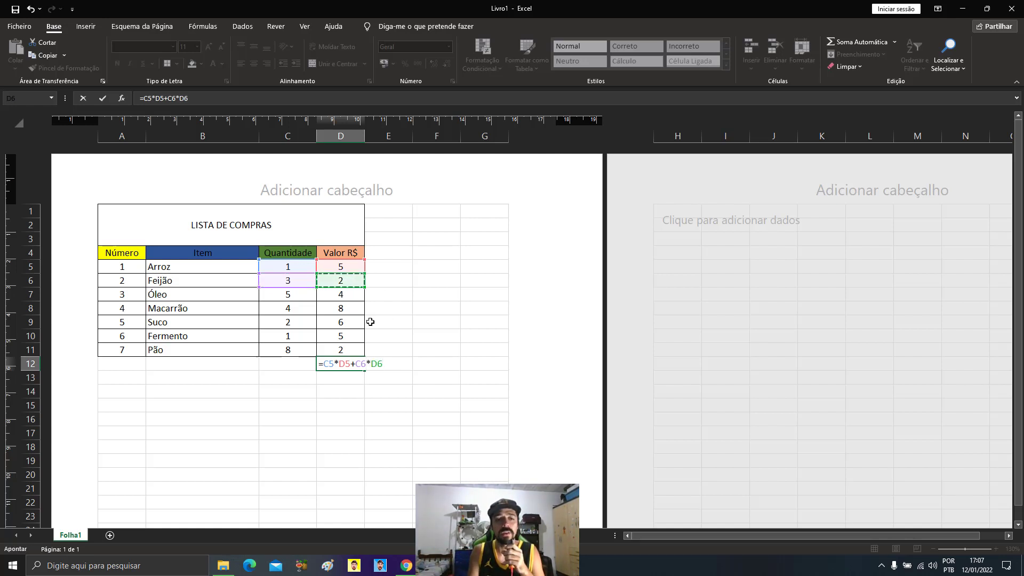
Step: Extend the D12 formula with +C7*D7
key("F2")
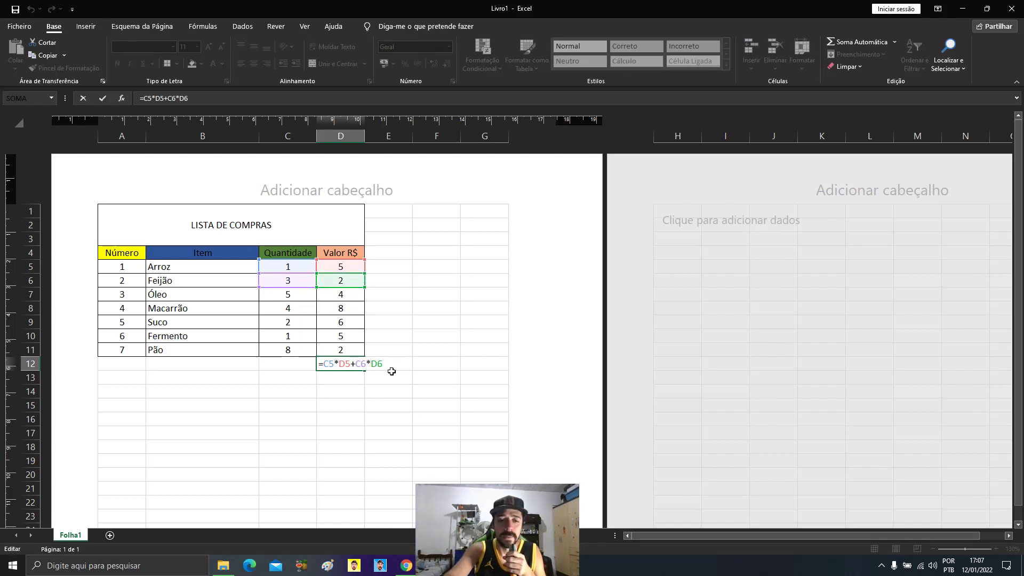
type("+")
left_click(294, 297)
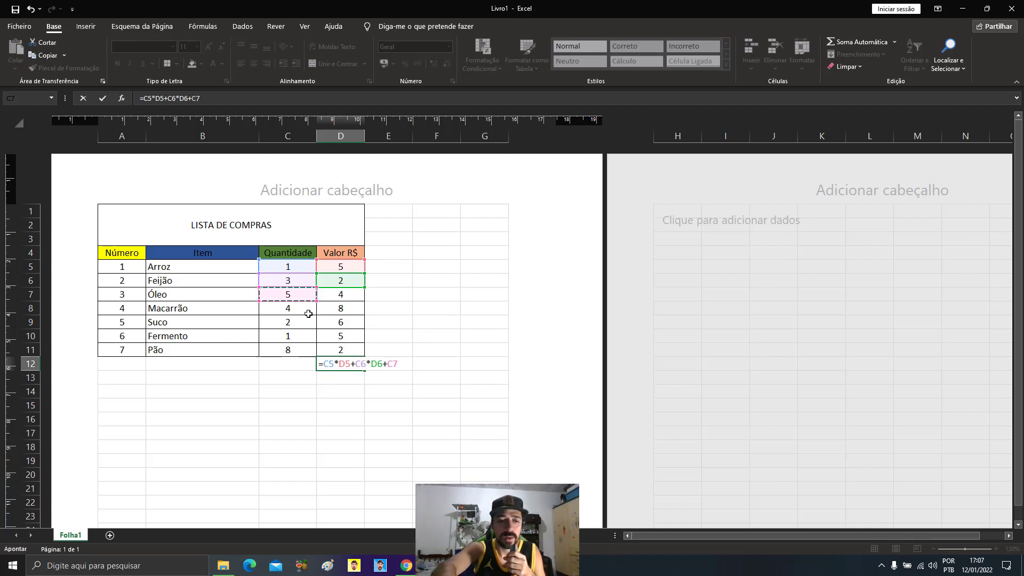
type("*")
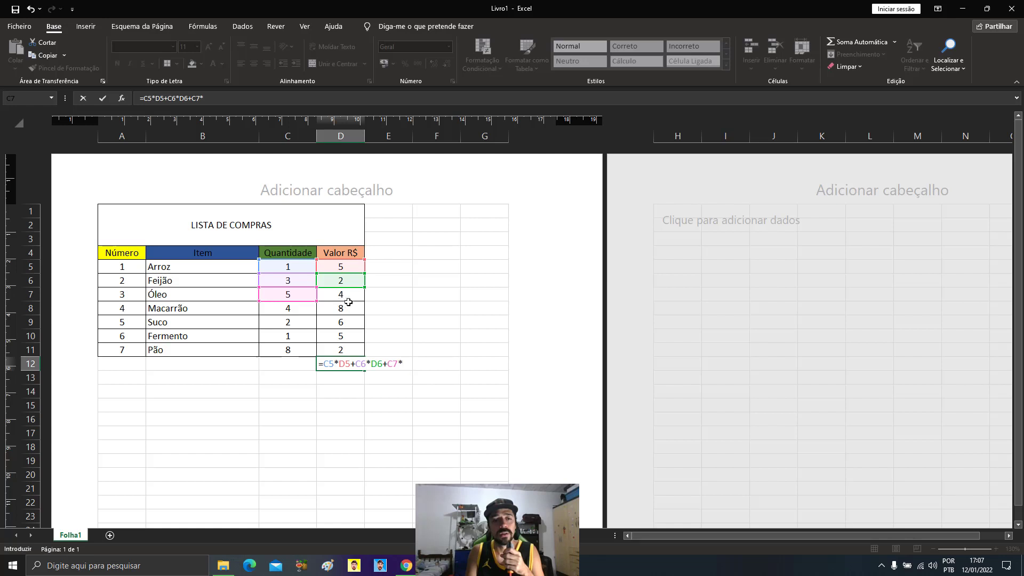
left_click(349, 295)
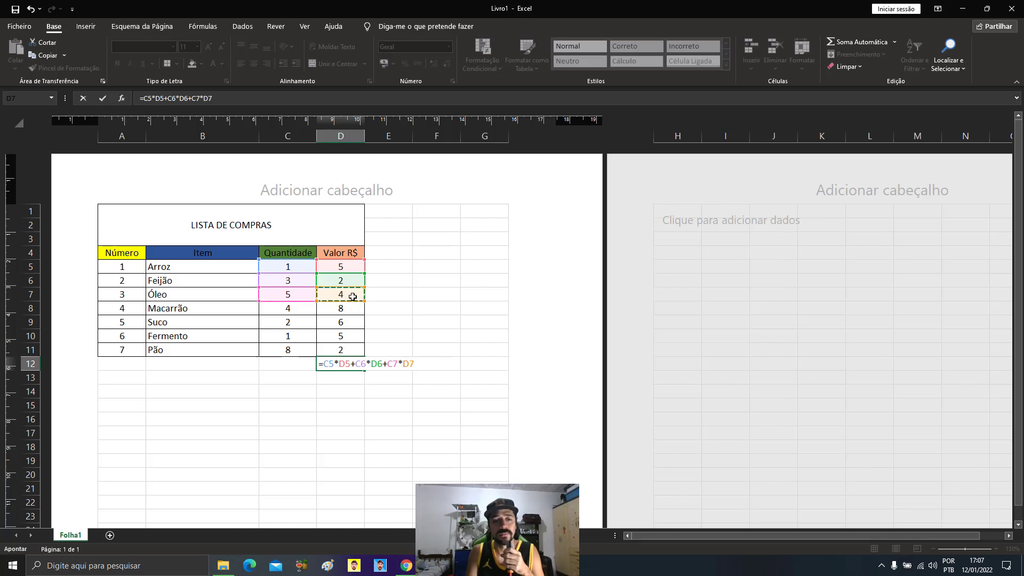
Step: Add +C8*D8+C9*D9 to the D12 total formula
type("+")
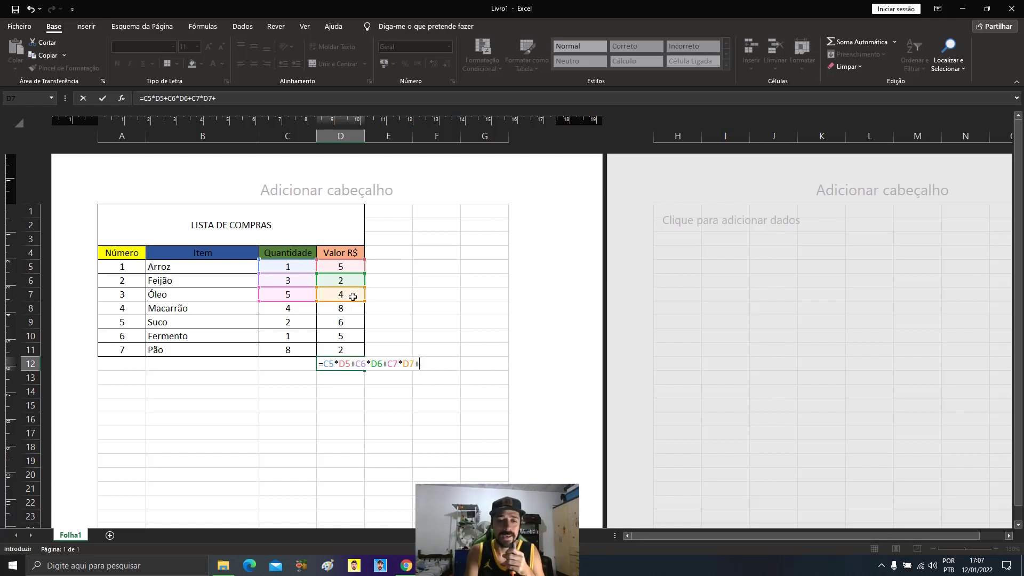
left_click(310, 304)
type("*")
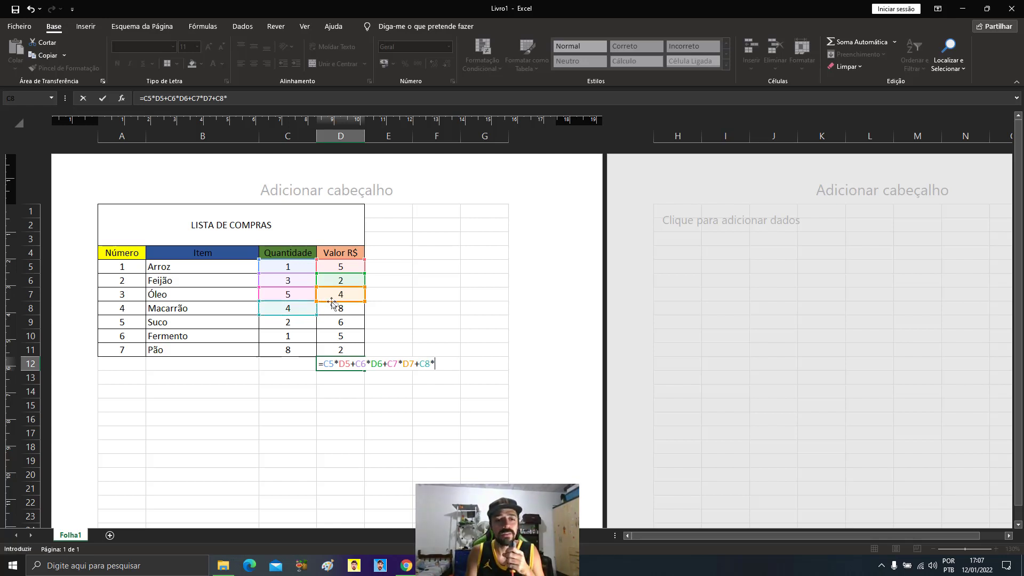
left_click(343, 308)
type("+")
left_click(282, 323)
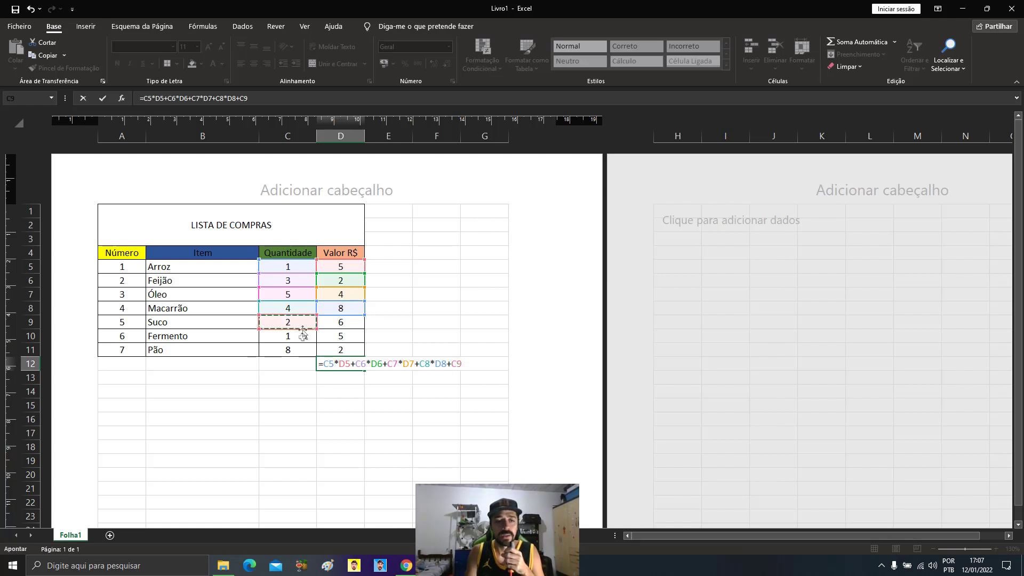
type("*")
left_click(336, 318)
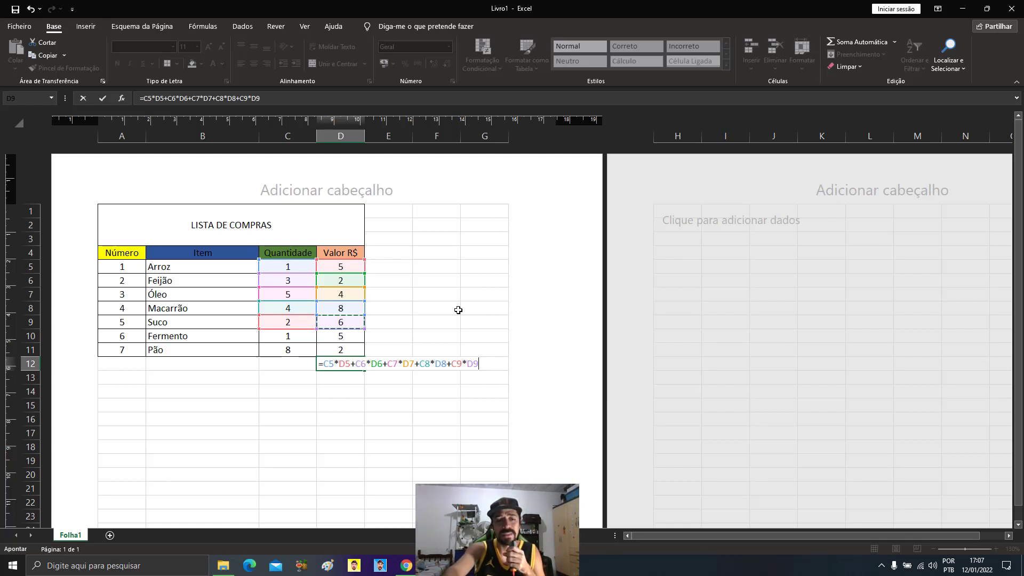
Step: Add +C10*D10+C11*D11 and commit the formula, giving a total of 96
type("+")
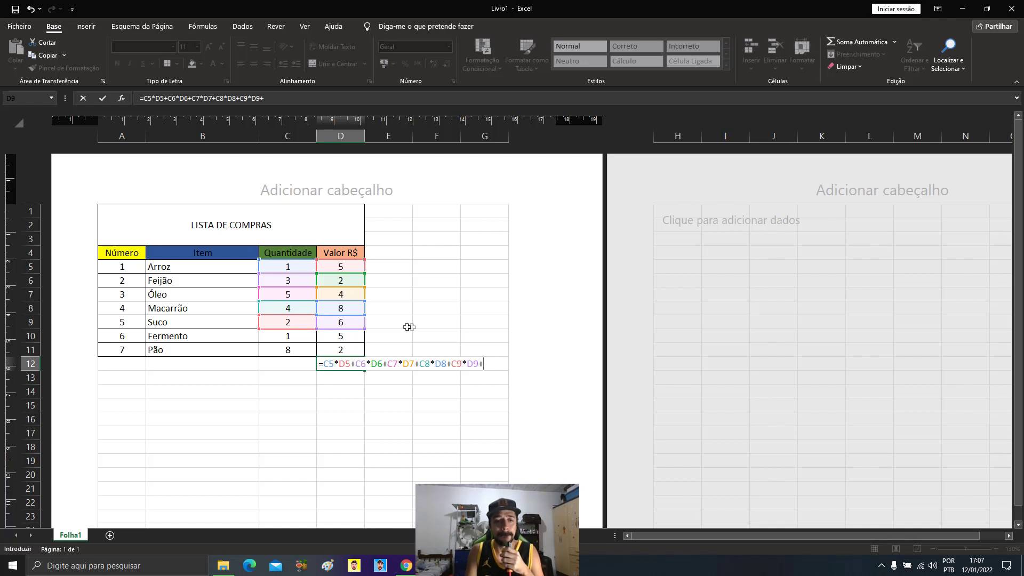
left_click(309, 337)
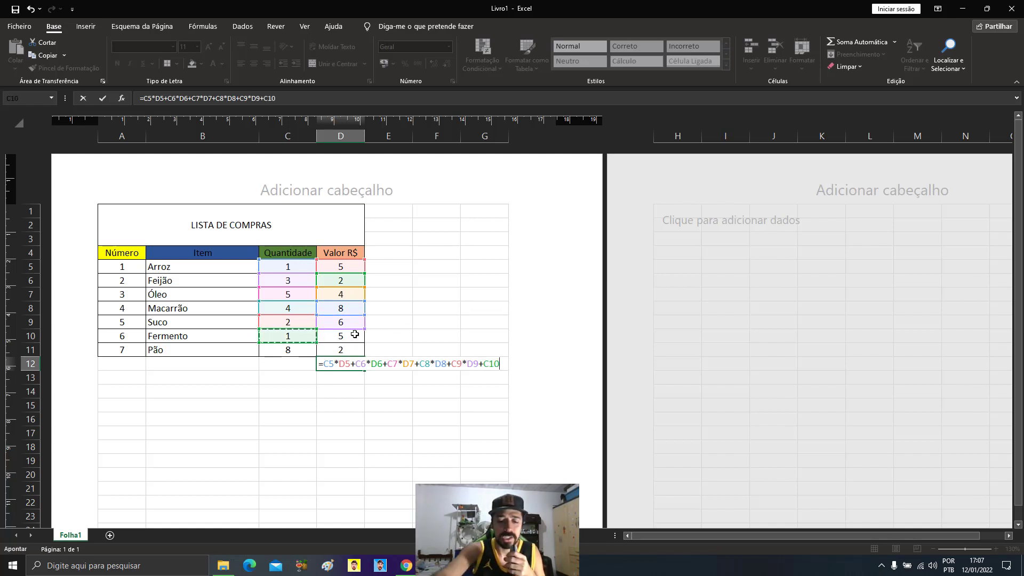
type("*")
left_click(354, 335)
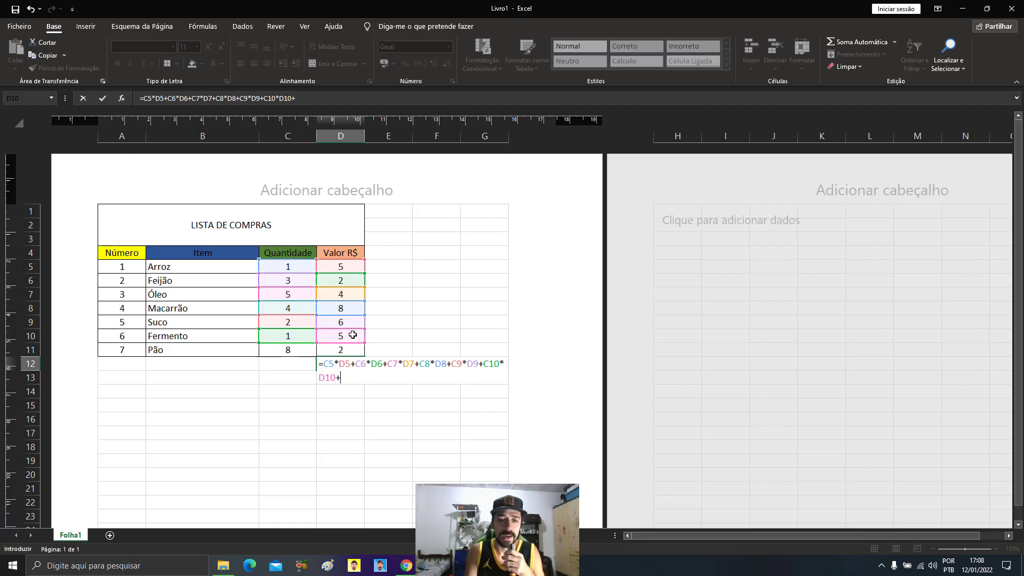
type("+")
left_click(285, 349)
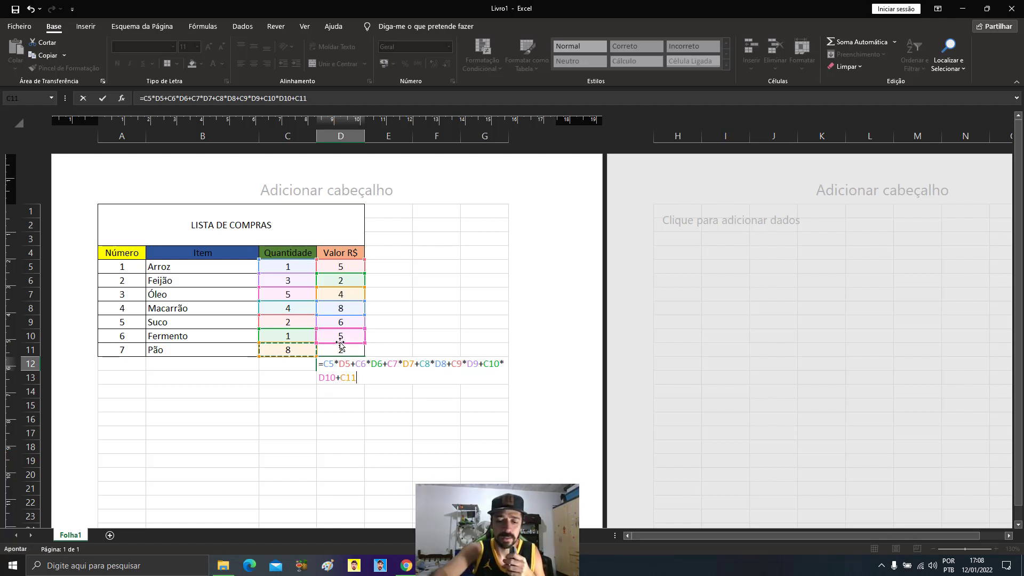
type("*")
left_click(335, 353)
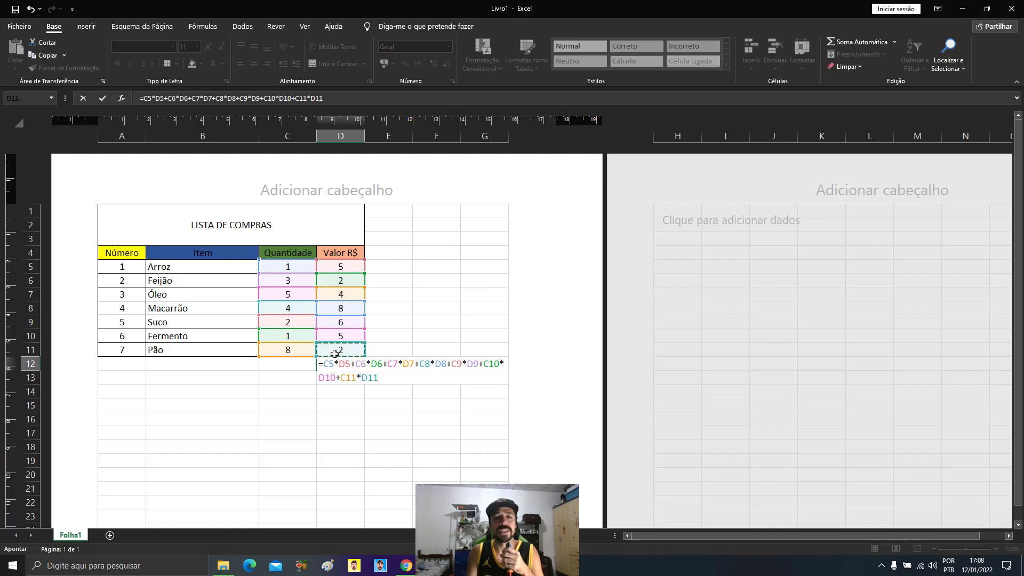
key("Return")
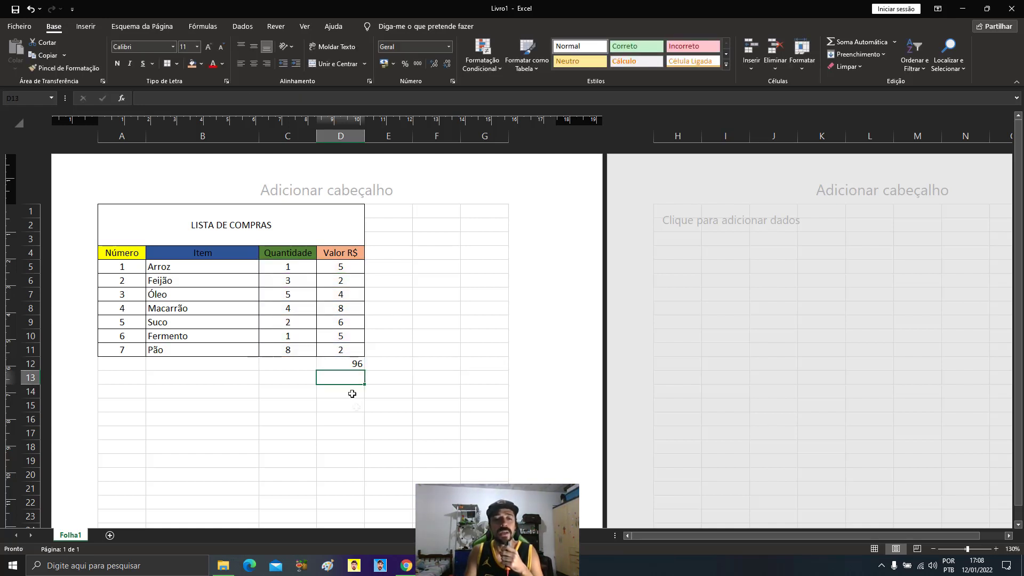
Step: Enter TOTAL in C12 and centre both C12 and D12
left_click(352, 363)
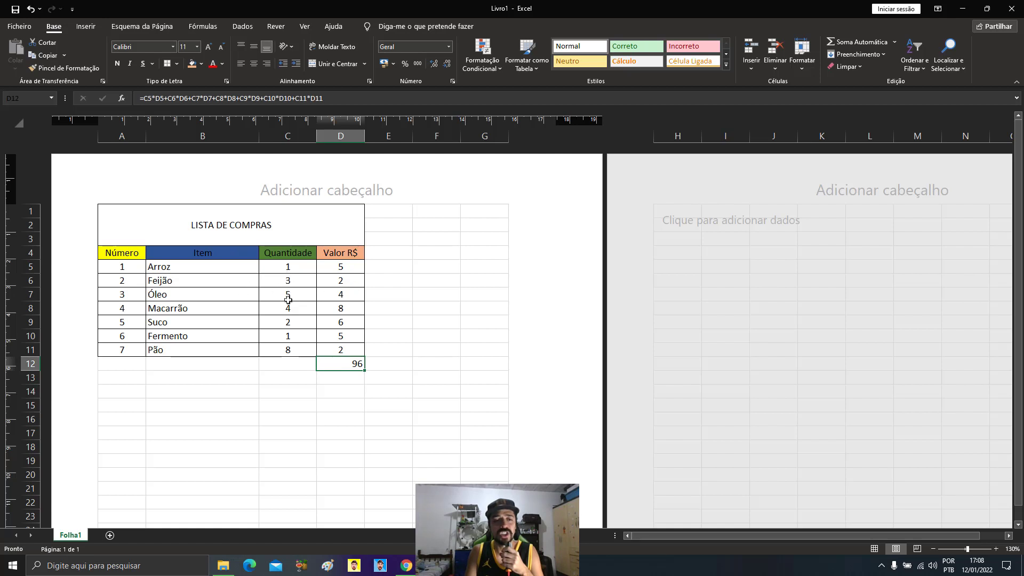
left_click(302, 364)
type("TO")
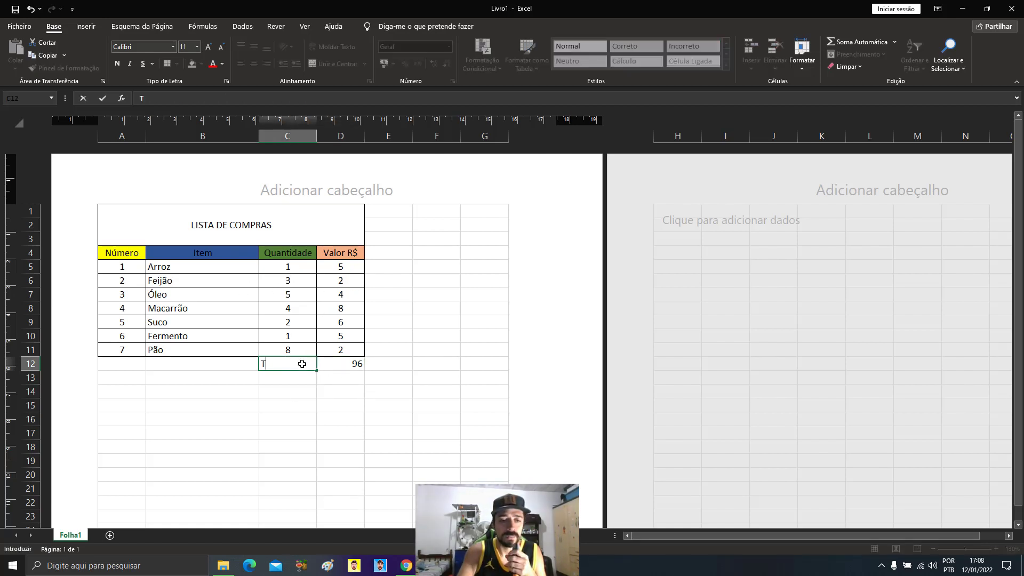
type("TAL")
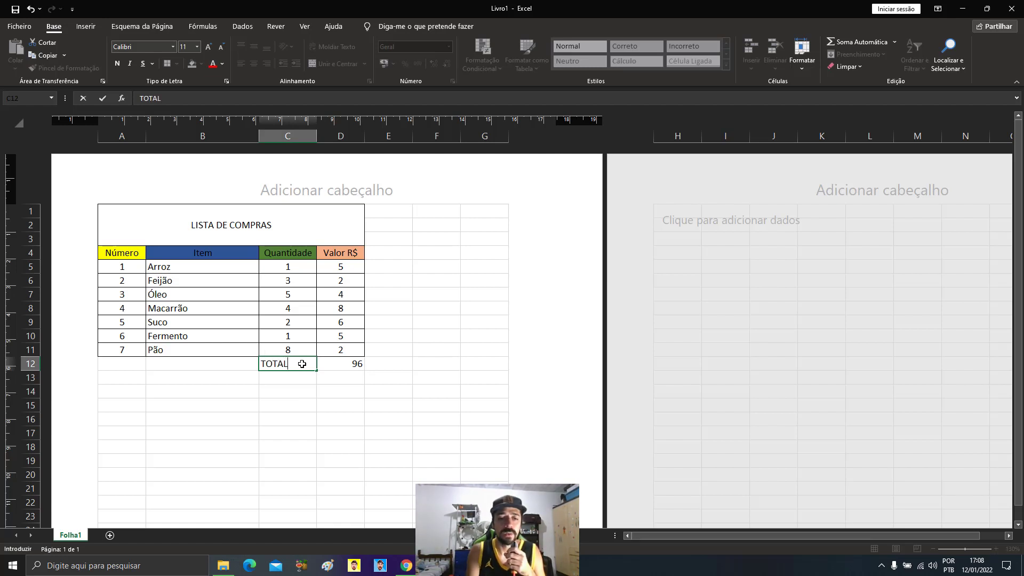
left_click(202, 453)
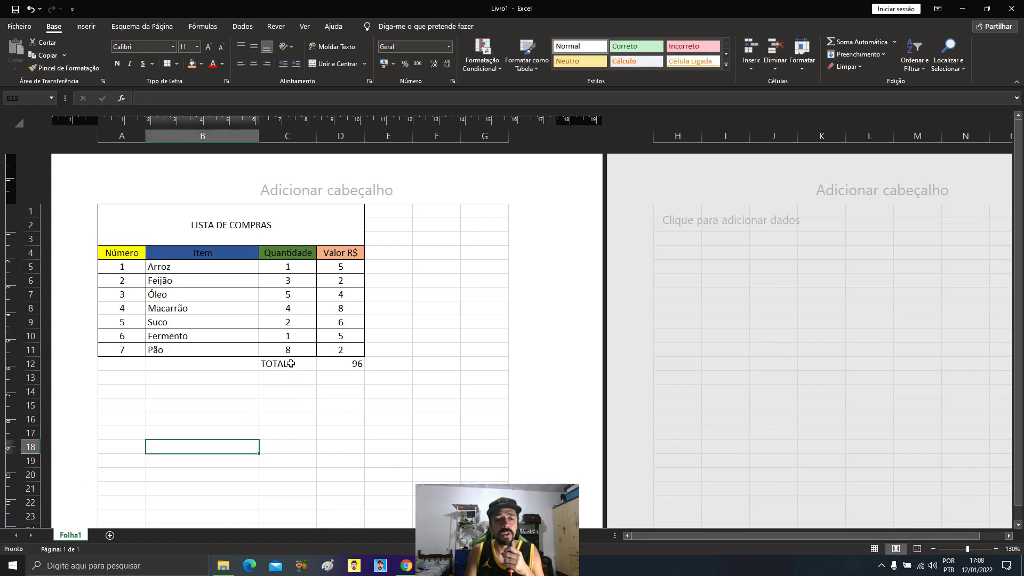
left_click_drag(291, 364, 338, 361)
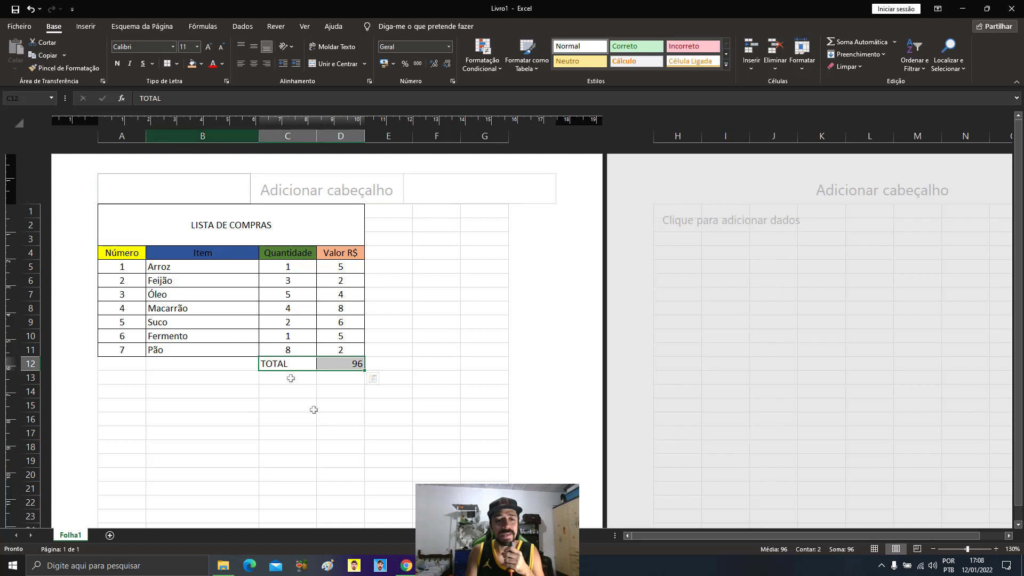
left_click(254, 63)
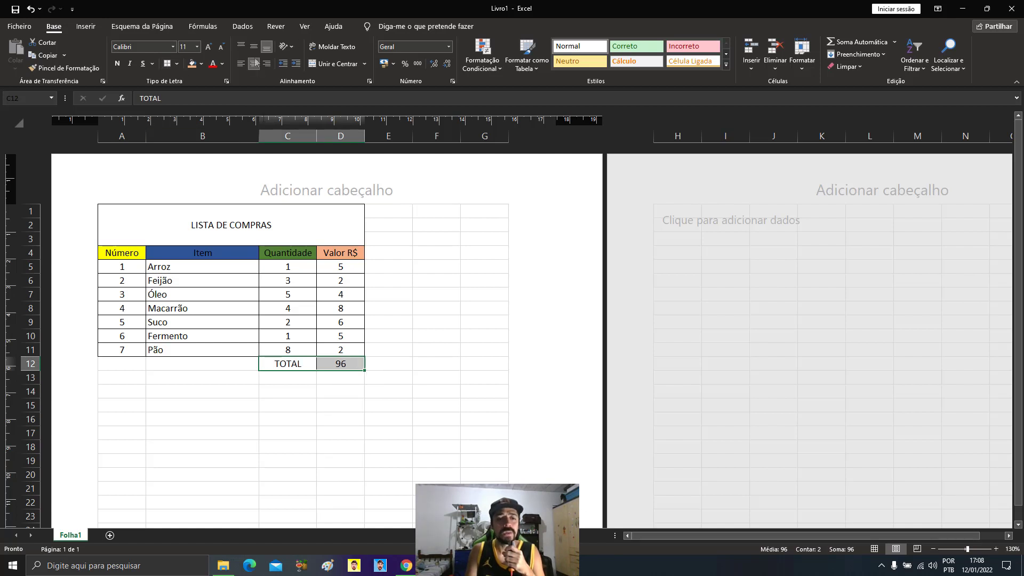
Step: Fill cells C12:D12 with standard red
left_click(324, 363)
left_click_drag(302, 363, 336, 363)
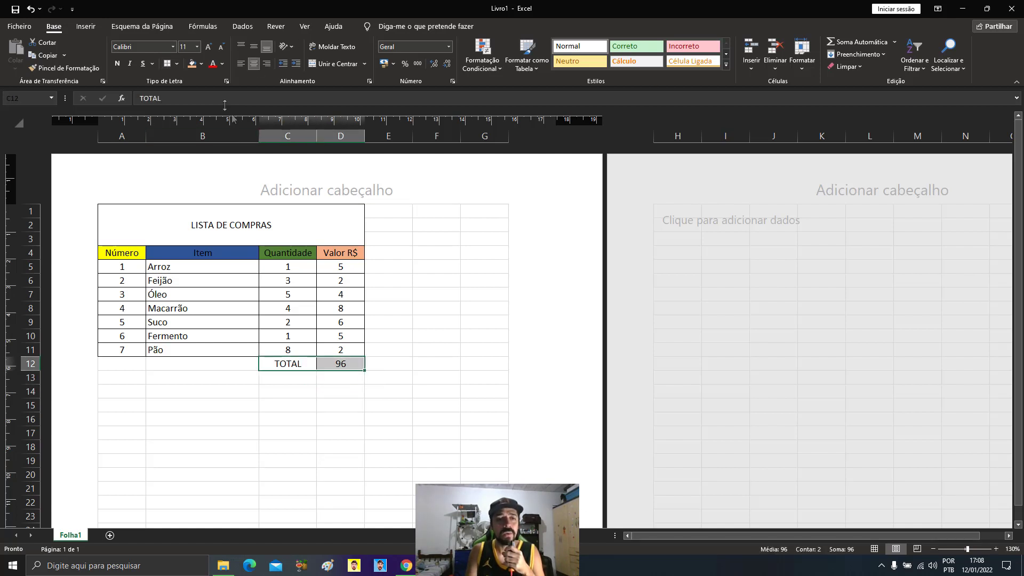
left_click(201, 63)
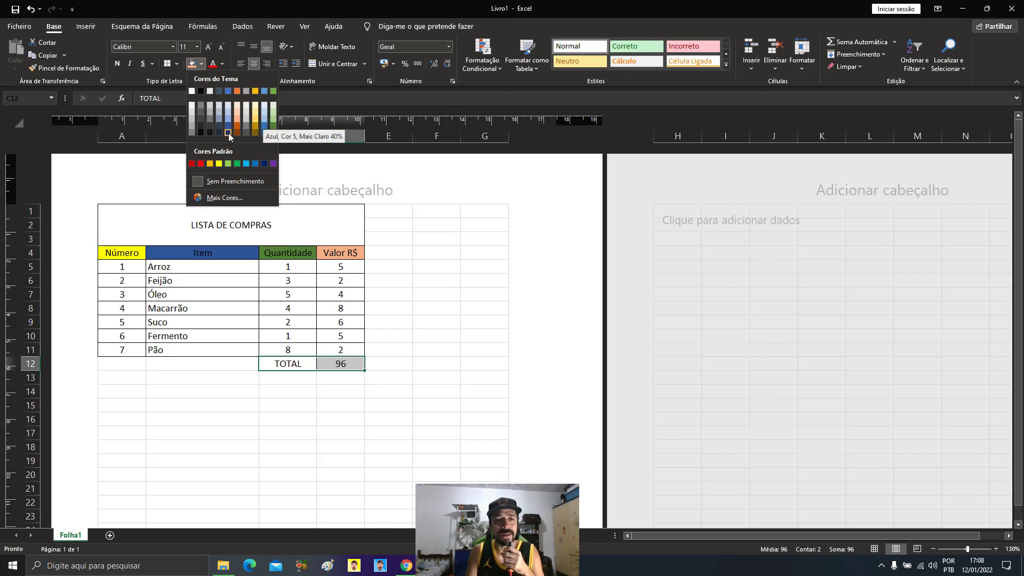
left_click(200, 163)
left_click(335, 406)
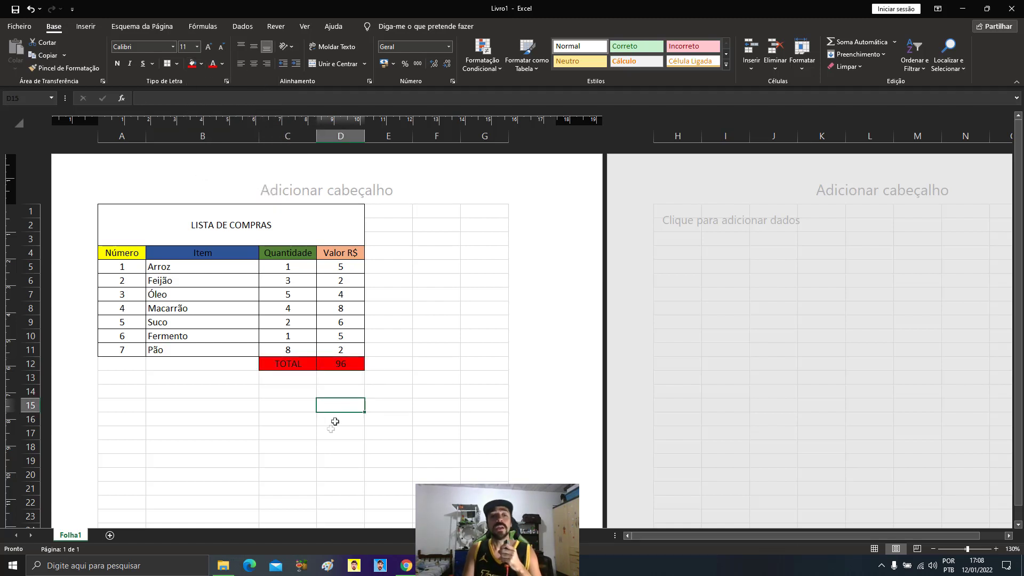